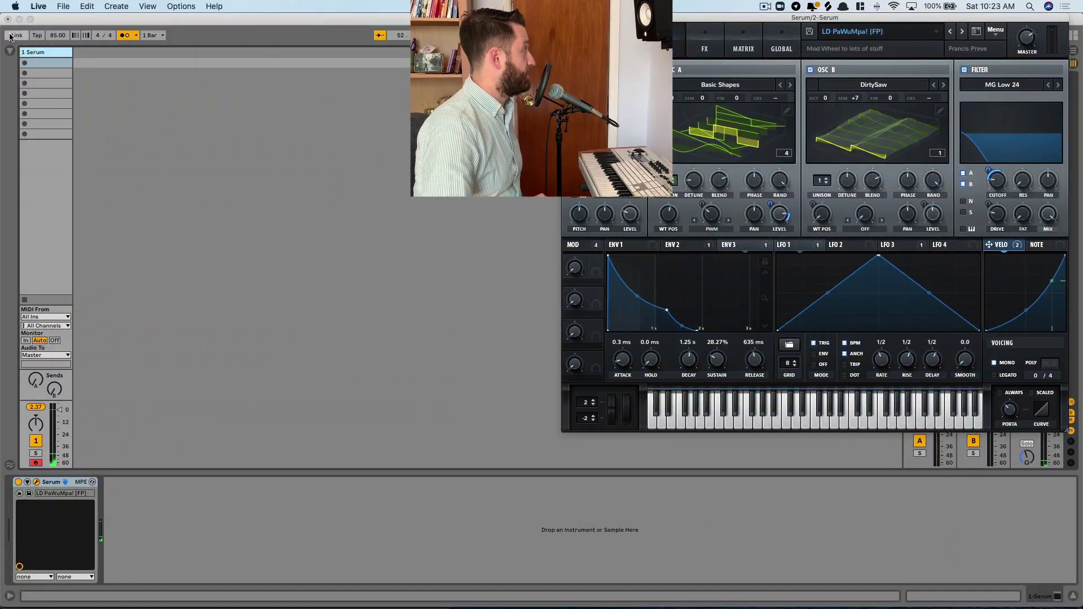
- Load Wavetable from the Instruments browser onto a new MIDI track
left_click(11, 50)
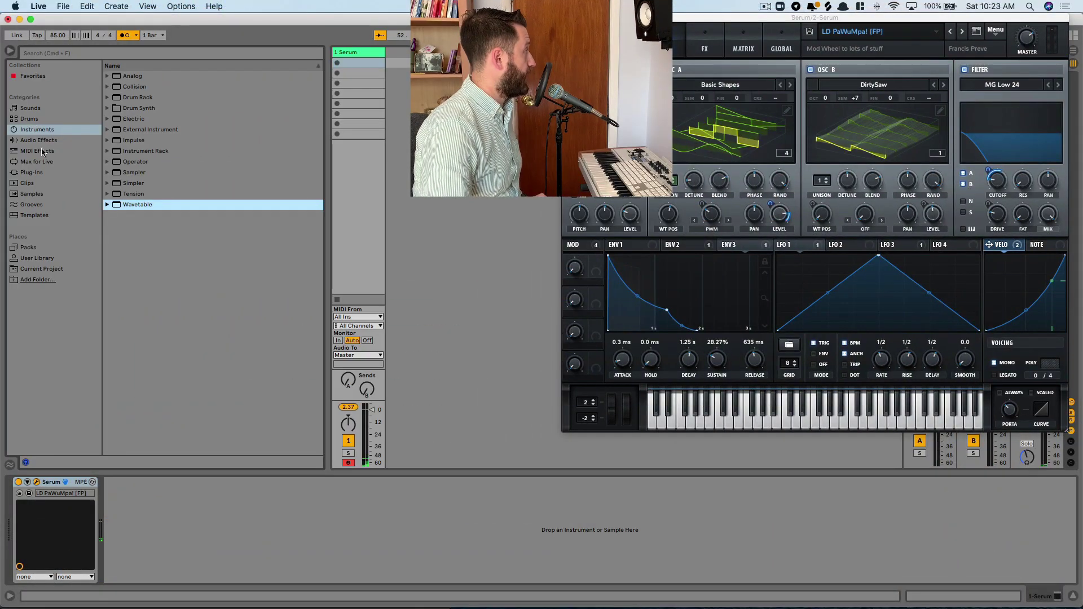
double_click(138, 204)
left_click(10, 52)
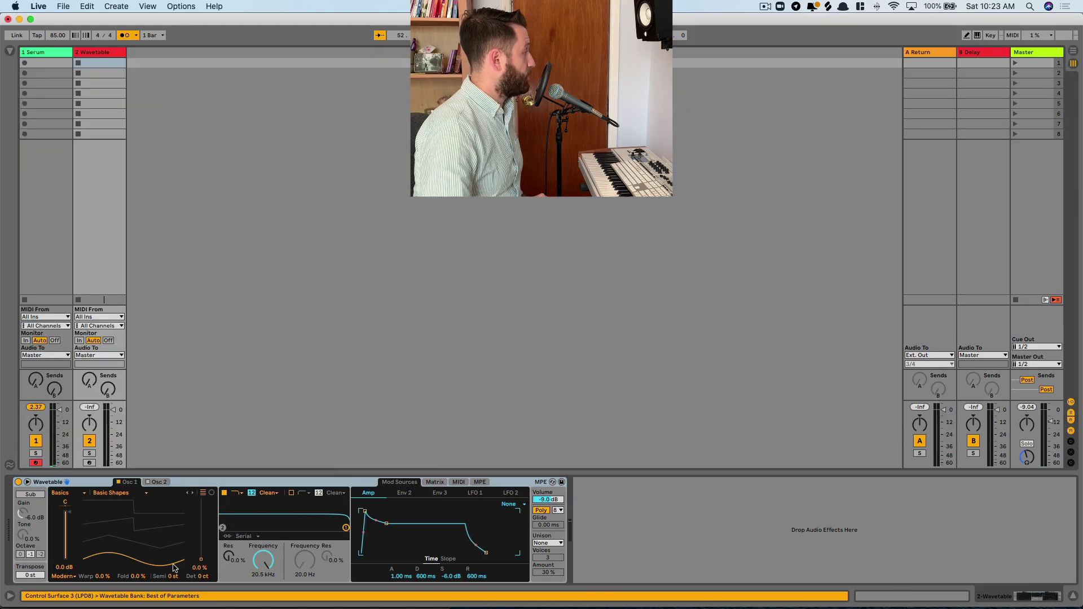
- Show Wavetable's expanded editor, enable Osc 2, and solo the Wavetable track
left_click(27, 482)
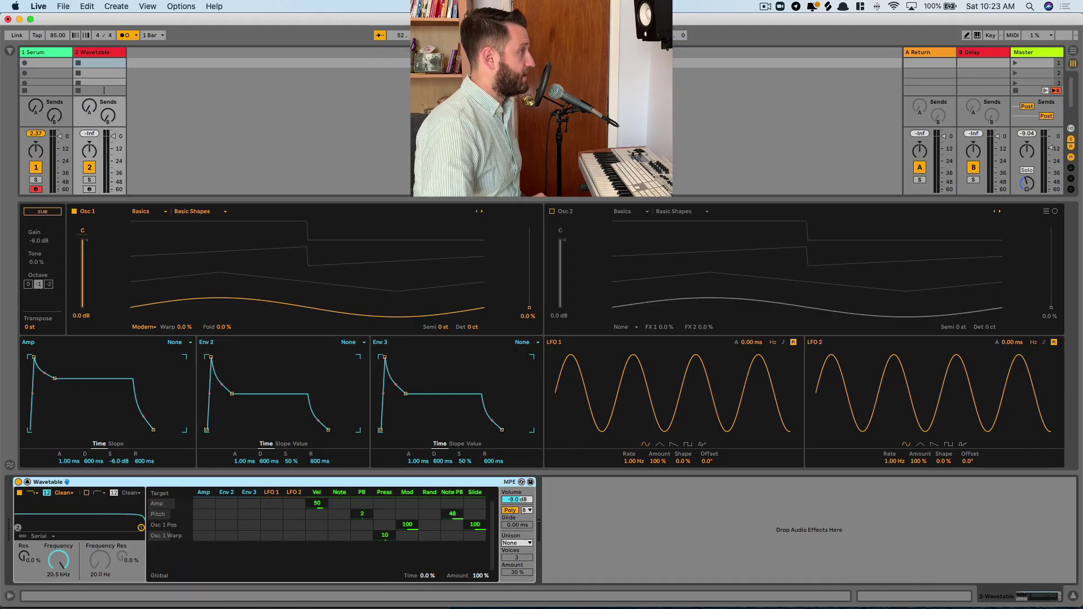
left_click(552, 211)
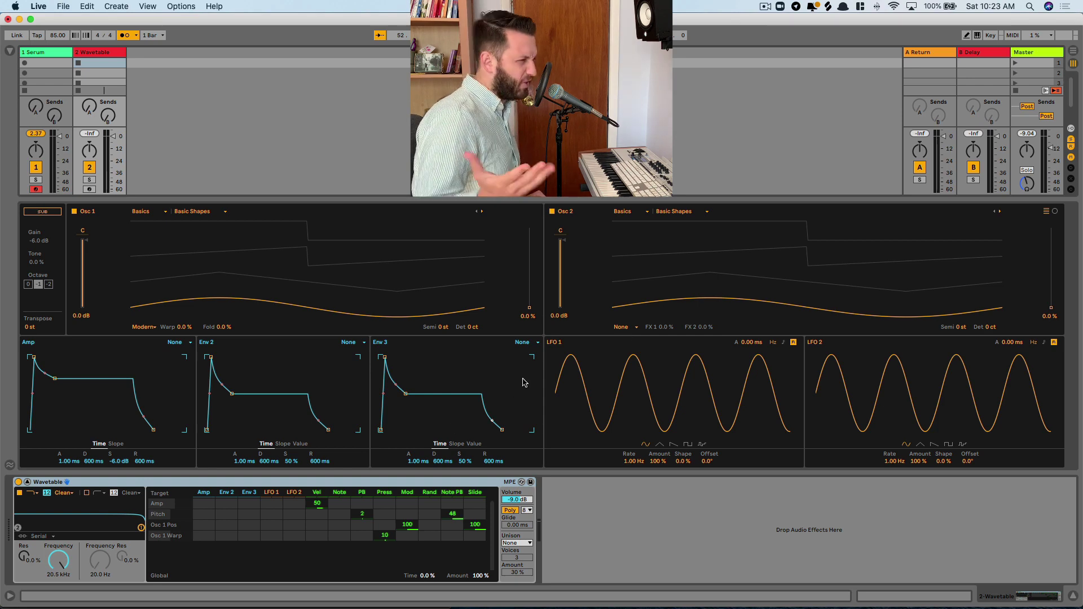
left_click(85, 181)
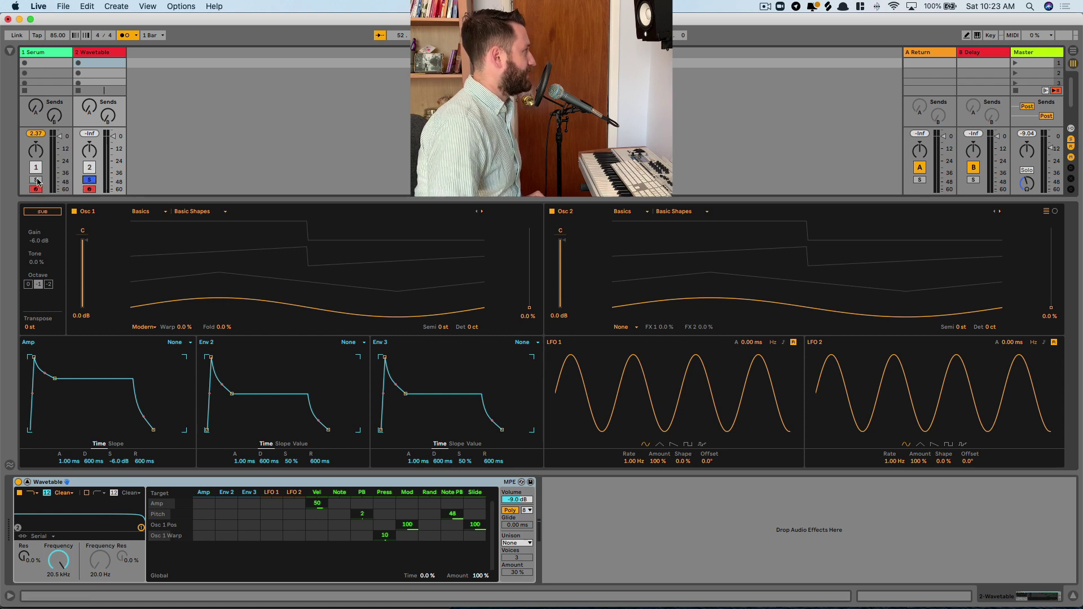
- Select and solo the Serum track and bring its window fully into view
left_click(49, 64)
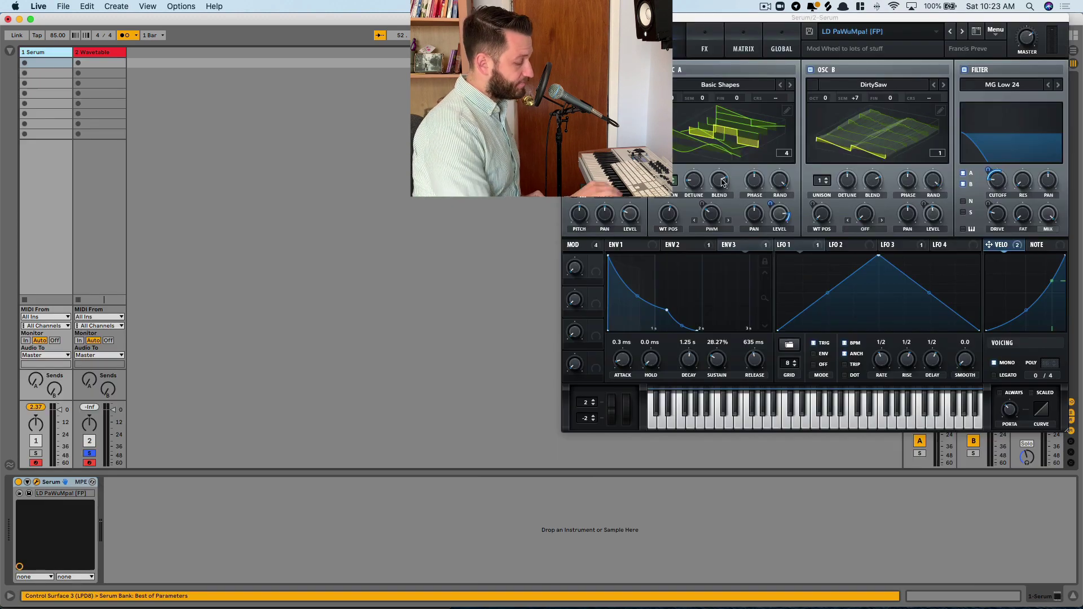
left_click(36, 454)
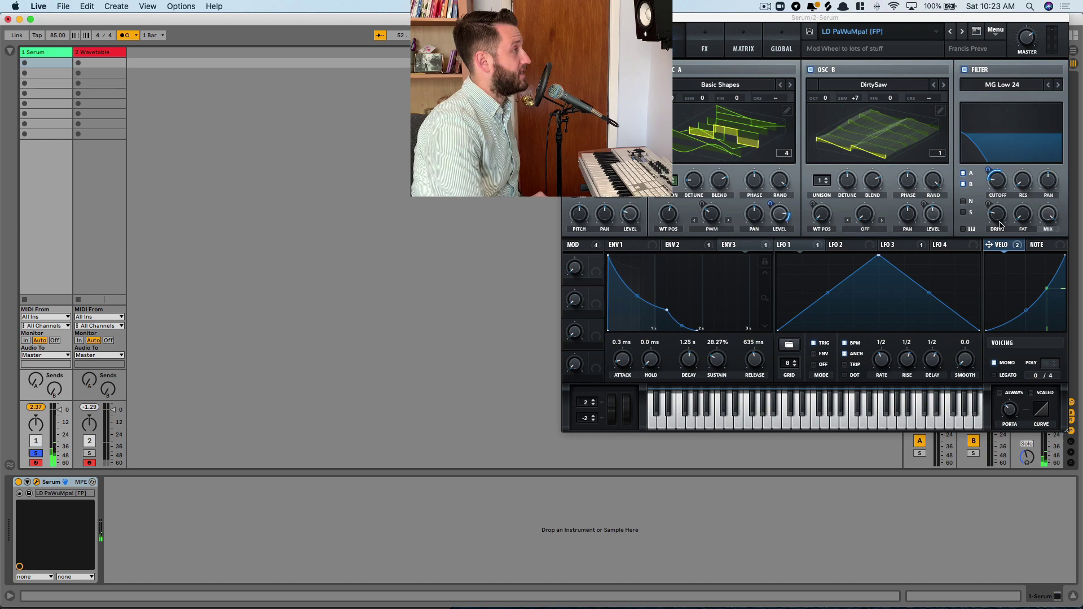
left_click_drag(787, 18, 658, 18)
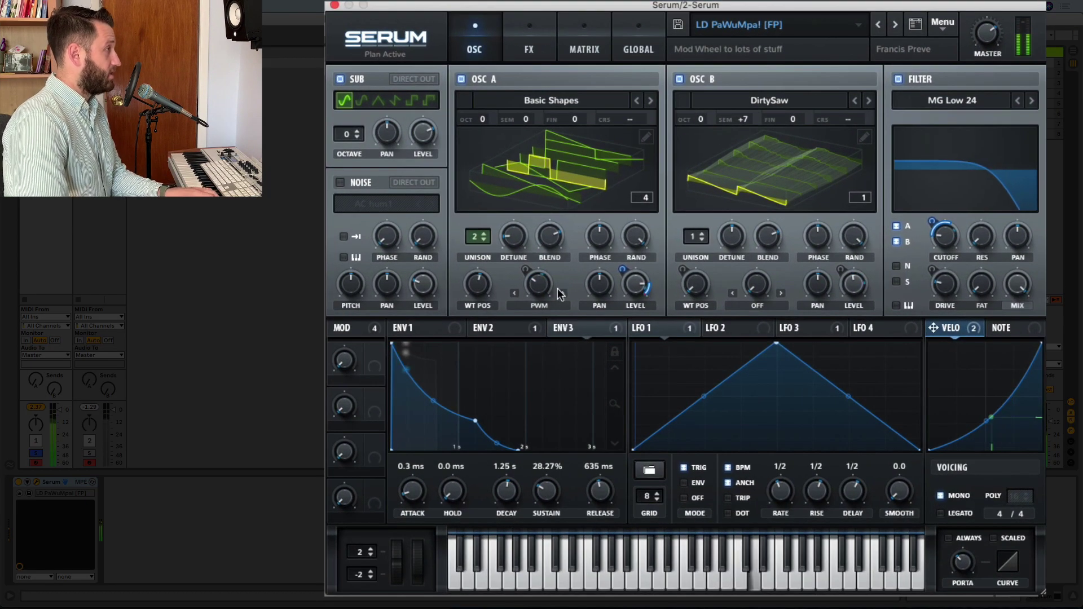
- Review Serum's ENV 2 settings, comparing them against ENV 3
mouse_move(545, 308)
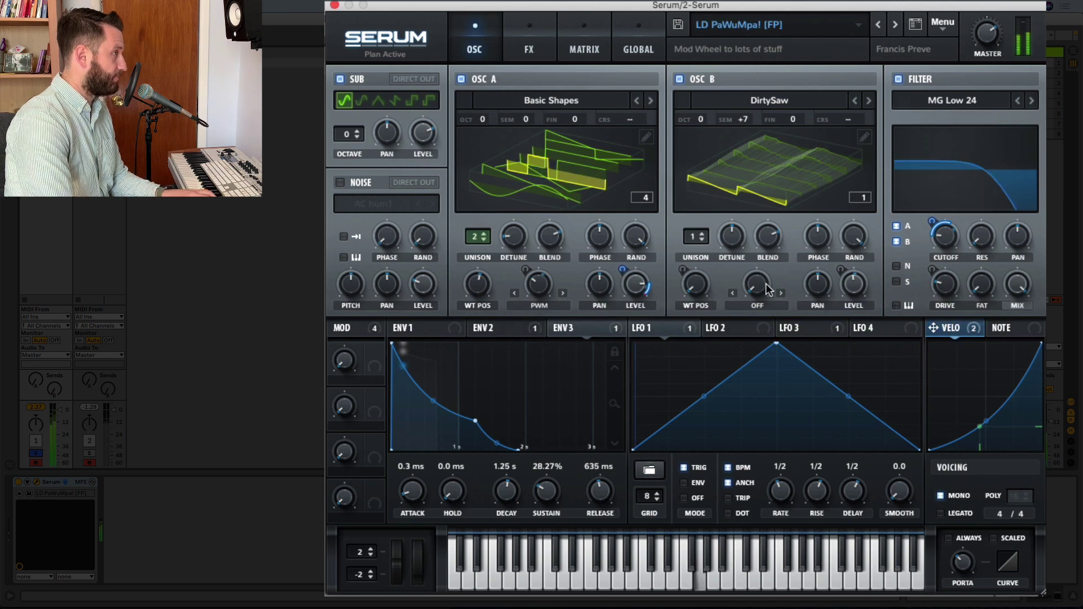
left_click(513, 331)
left_click(586, 326)
left_click(527, 331)
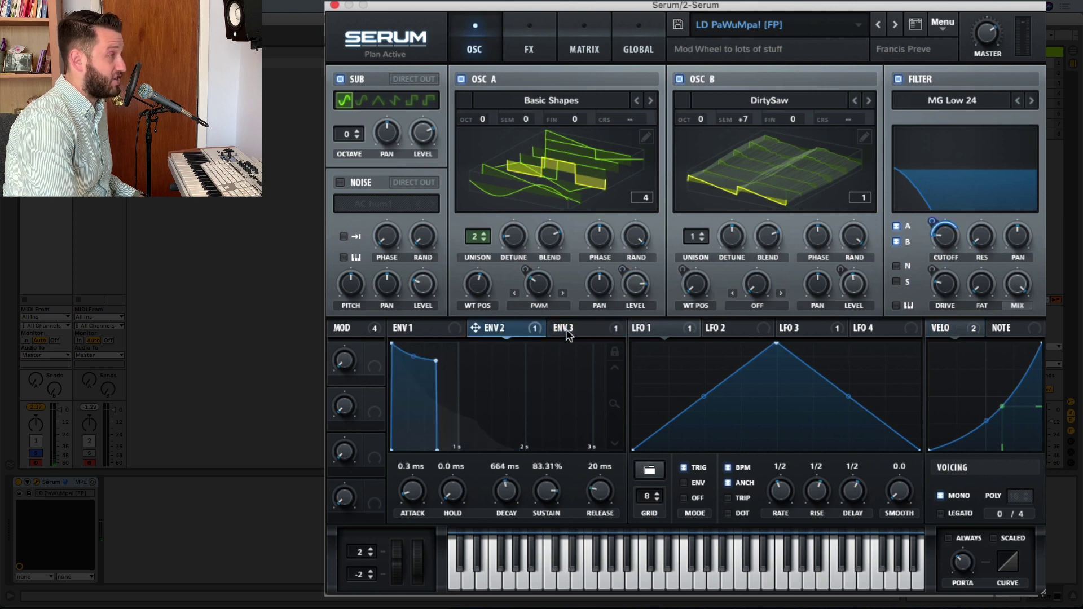
left_click(566, 329)
left_click(503, 324)
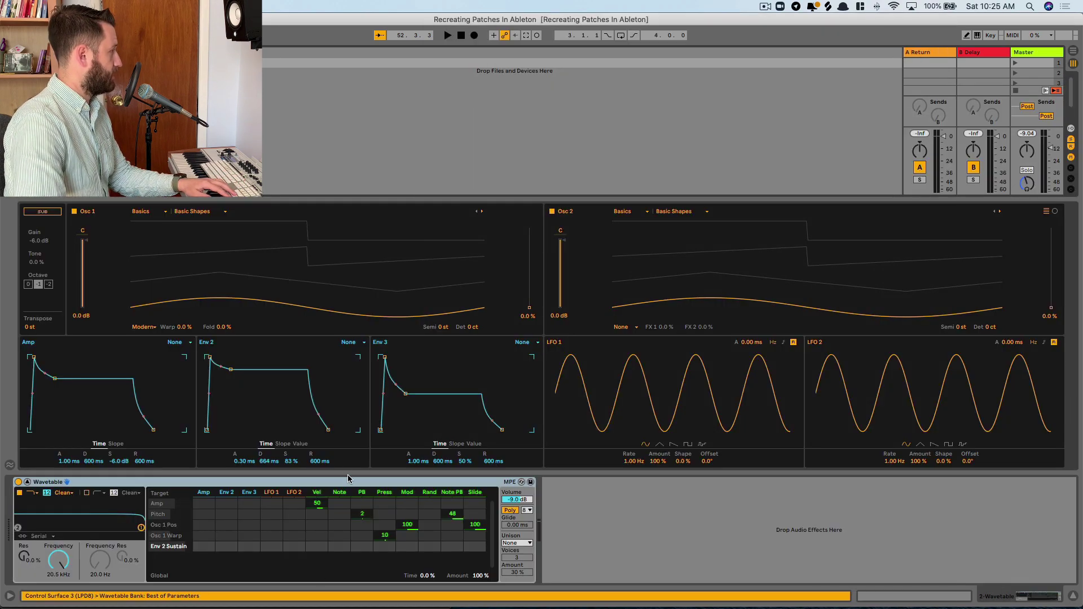
- Set Env 2 release to 20 ms and Amp attack to 0.30 ms, solo Wavetable, and set Osc 1 position to 93%
left_click(320, 460)
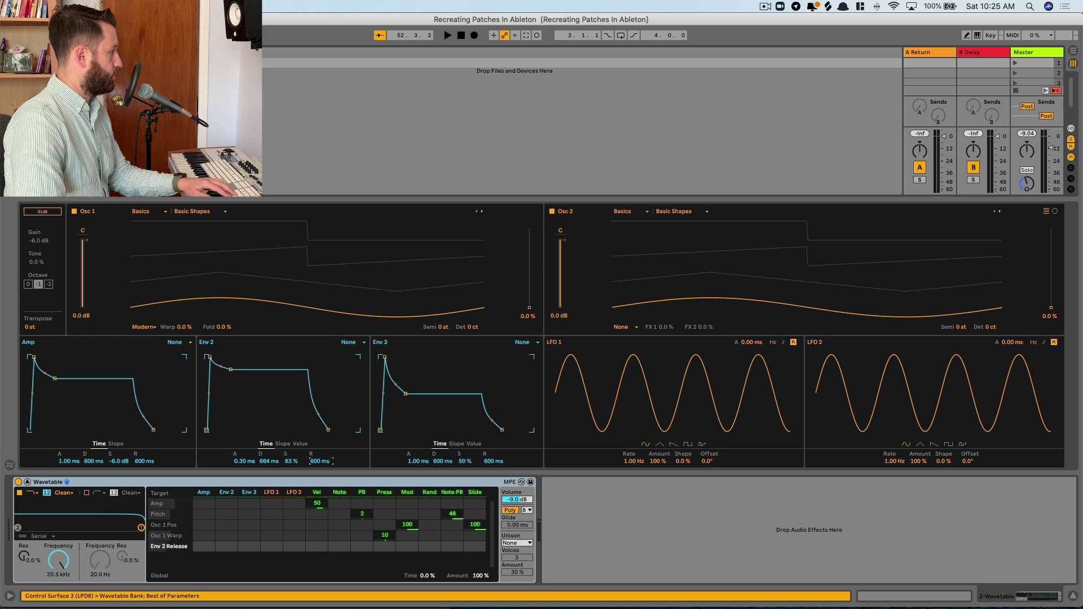
left_click_drag(311, 458, 312, 508)
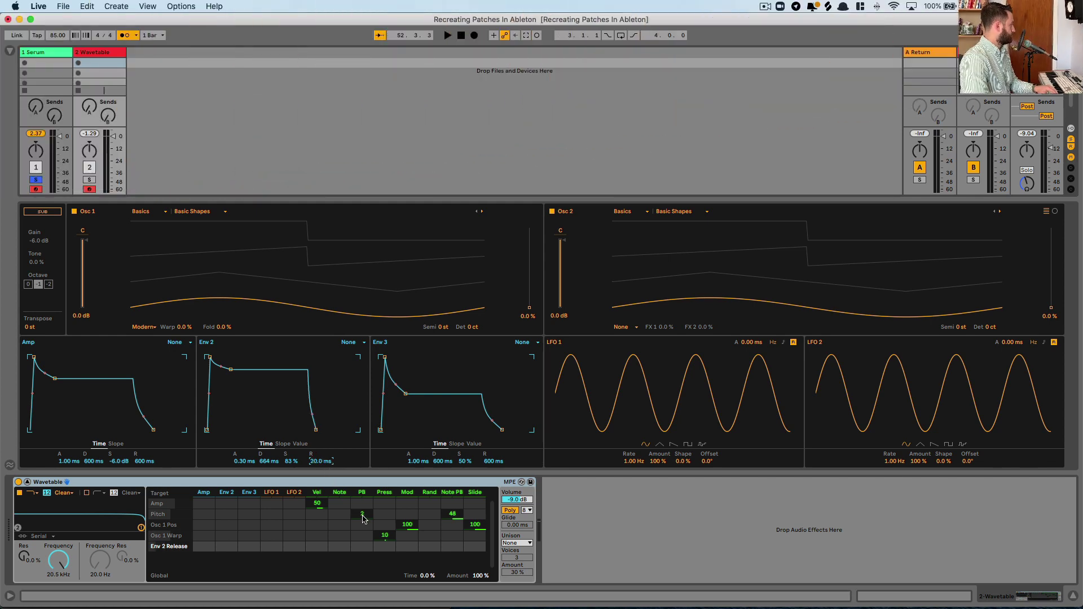
left_click(69, 460)
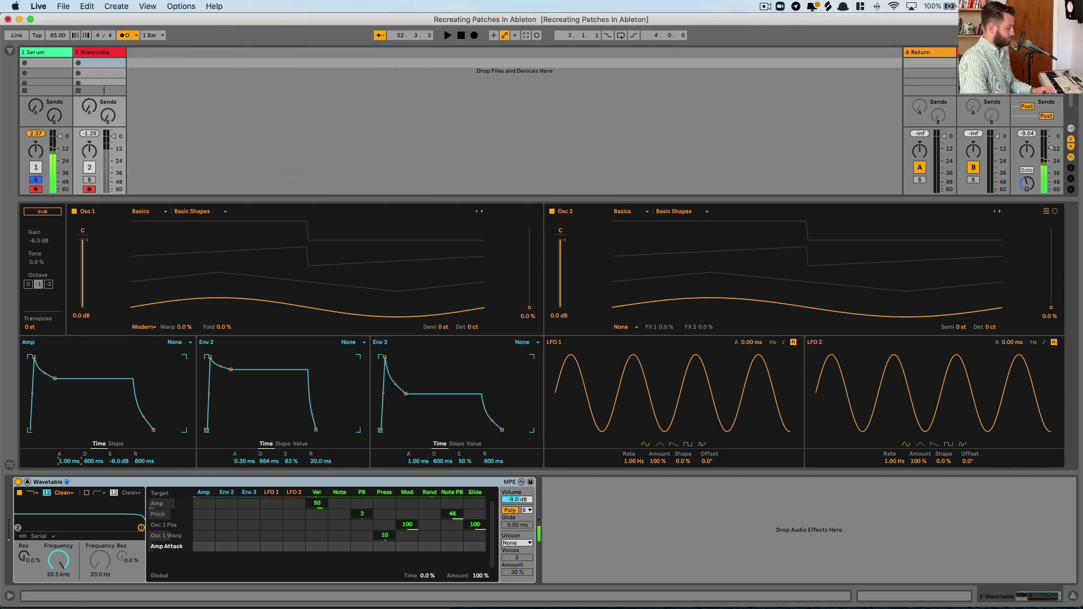
left_click_drag(66, 462, 137, 491)
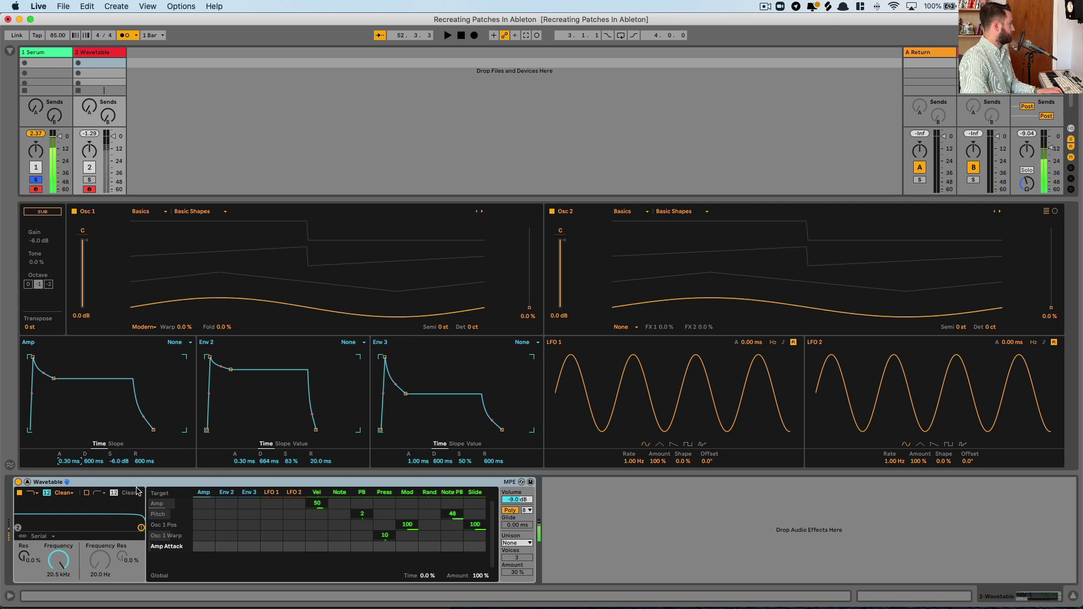
left_click(338, 169)
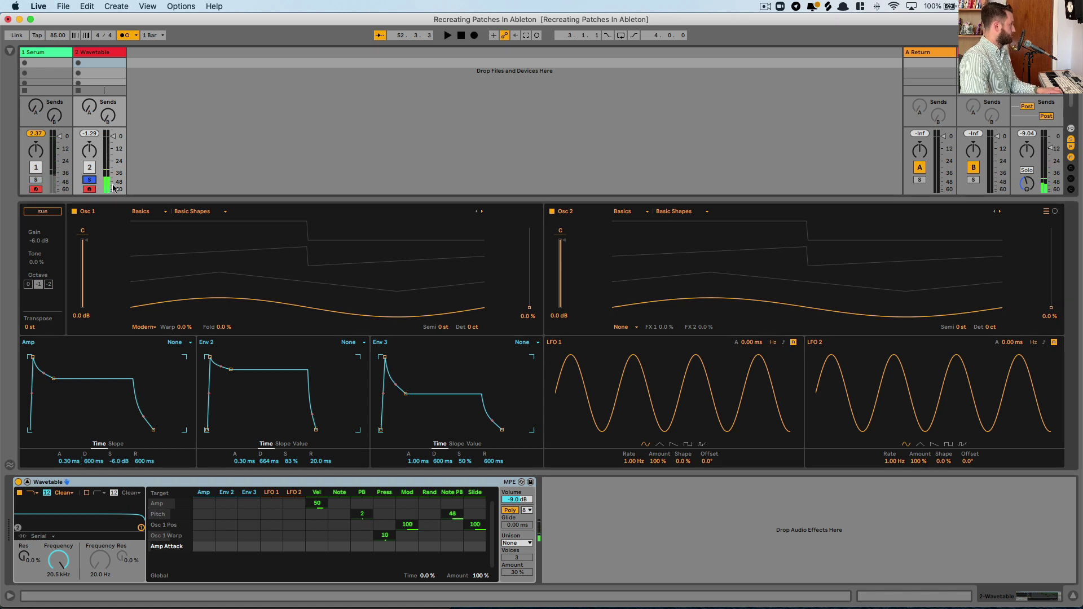
left_click_drag(530, 310, 530, 233)
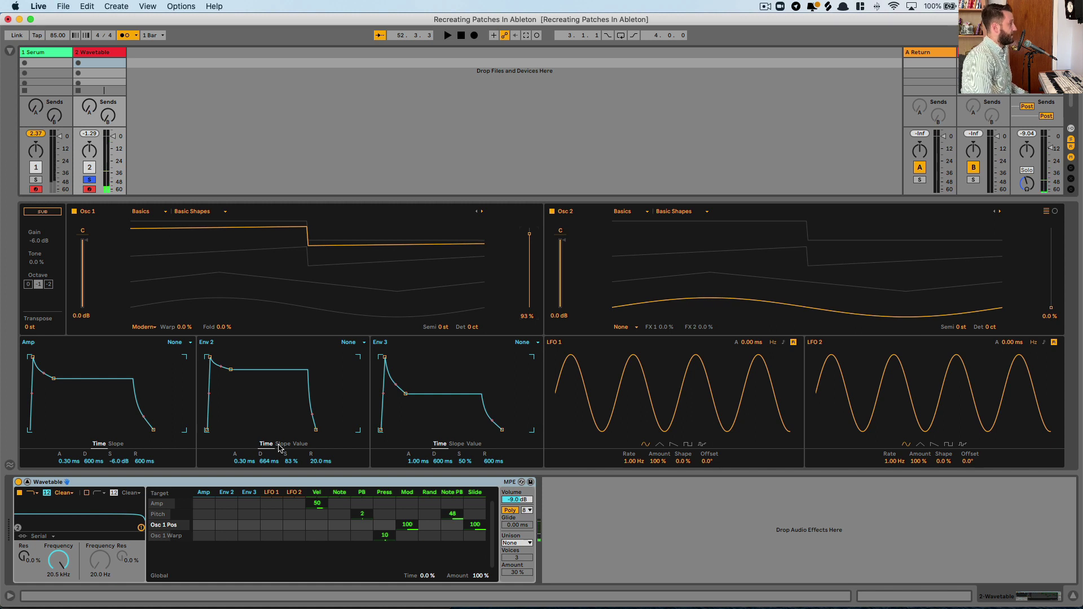
- Reselect and solo the Serum track to listen to the original patch
left_click(94, 52)
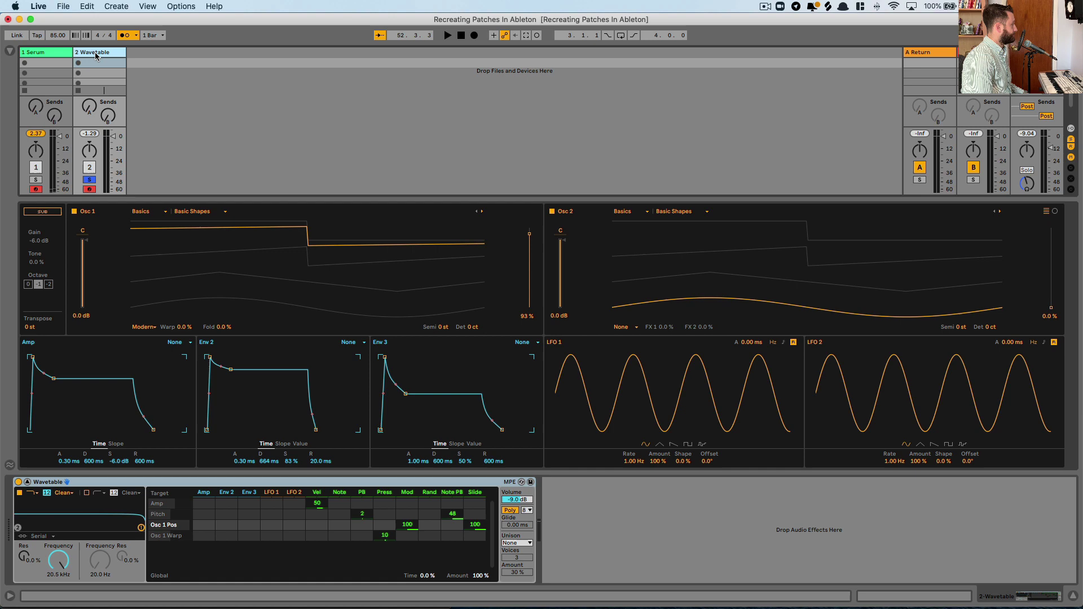
left_click(41, 53)
left_click(37, 452)
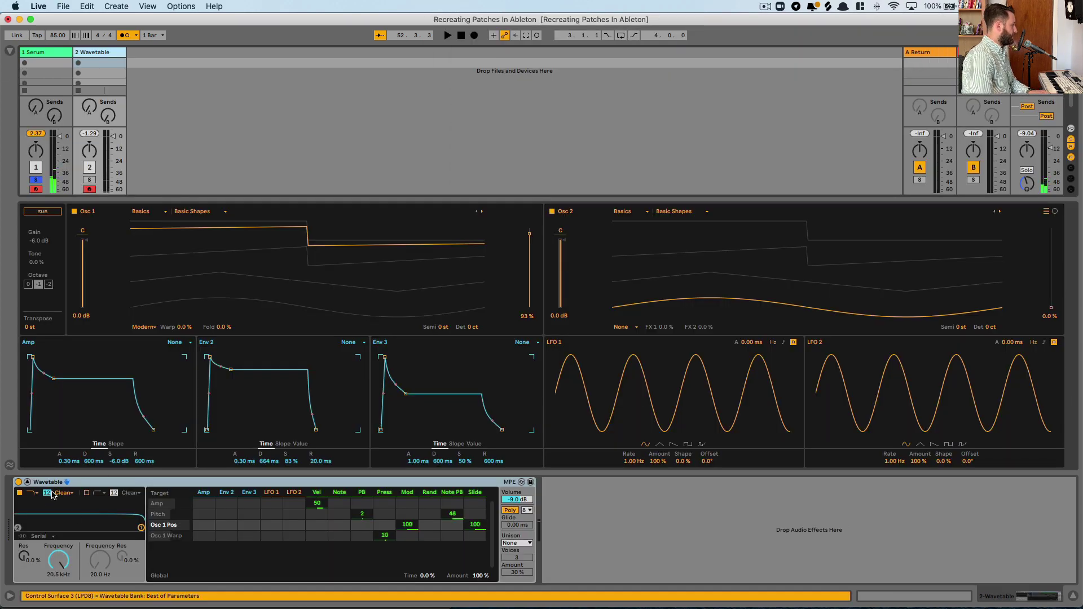
- Set Wavetable's filter to OSR, 24 slope, 5.44 dB drive, 145 Hz cutoff, with Env 2 modulation 25
left_click(53, 495)
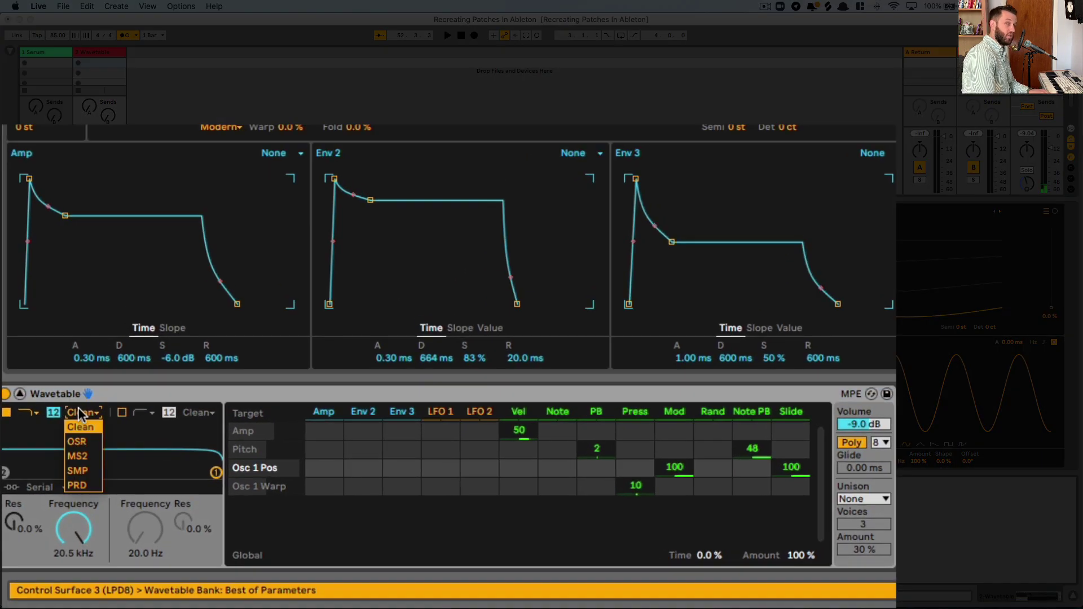
left_click(84, 443)
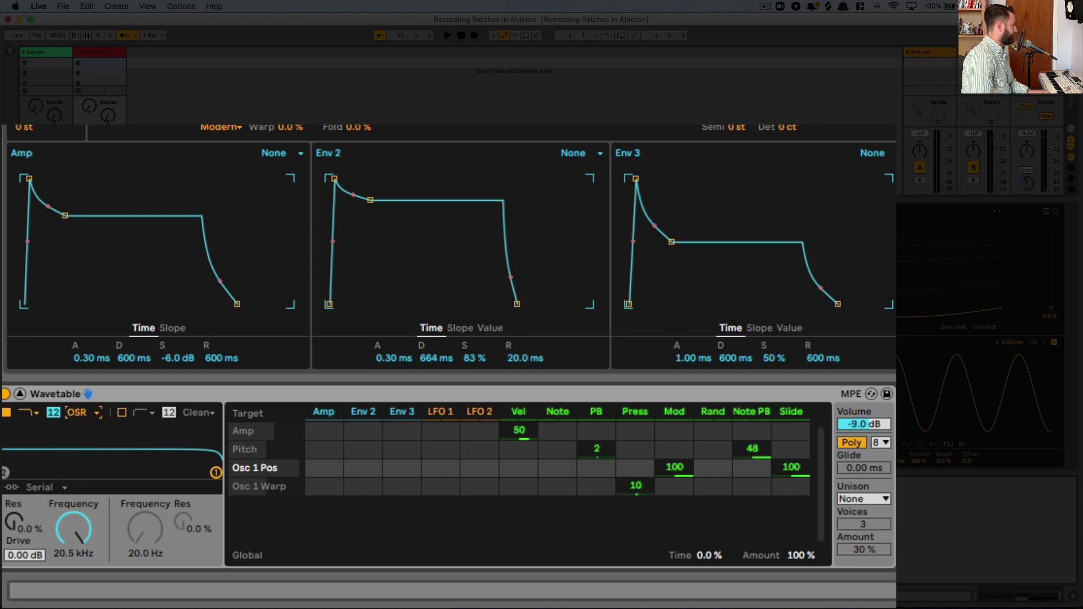
left_click_drag(25, 554, 24, 544)
left_click_drag(88, 524, 89, 575)
left_click(62, 413)
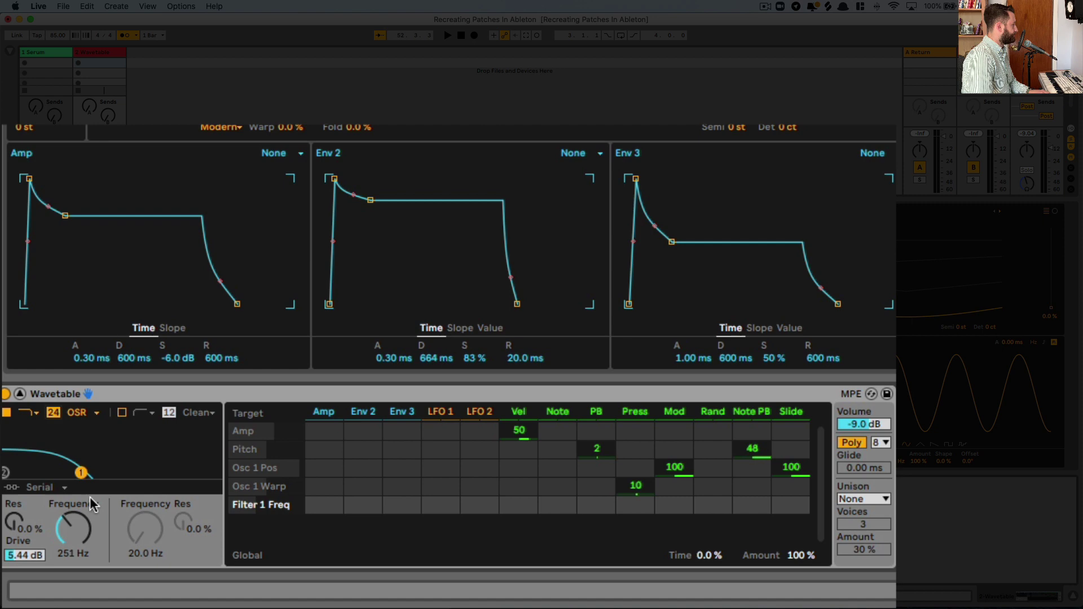
left_click_drag(76, 532, 76, 542)
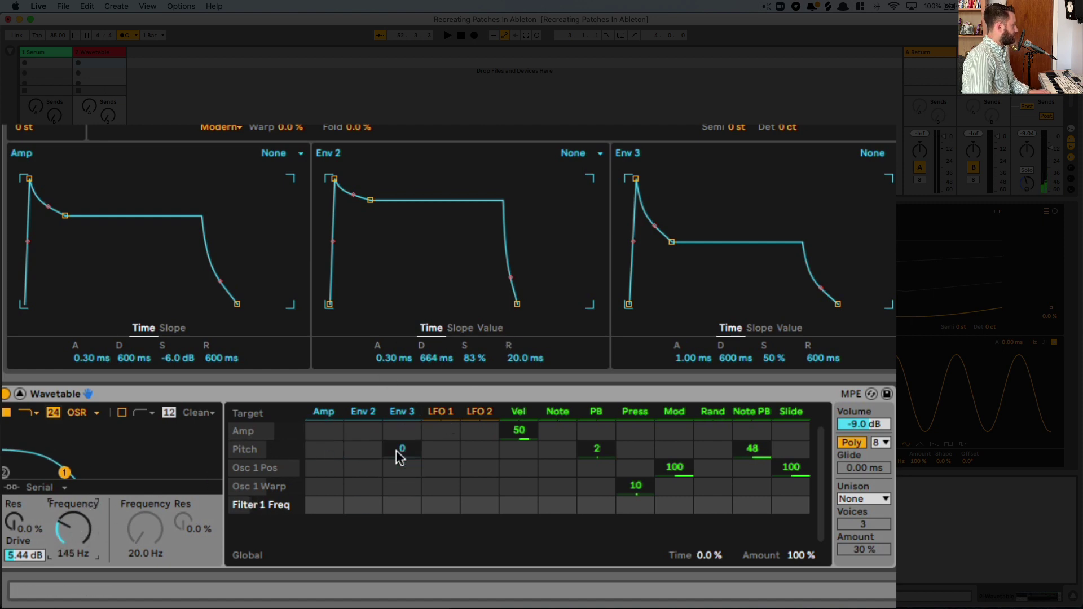
left_click_drag(367, 503, 368, 476)
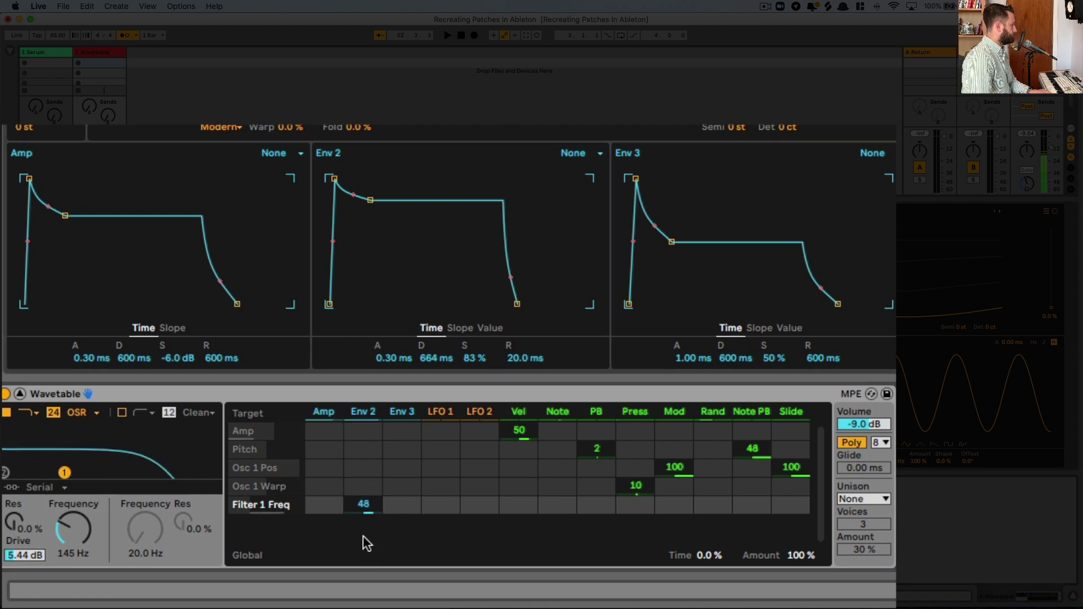
mouse_move(363, 503)
left_mouse_down()
mouse_move(363, 517)
mouse_move(357, 507)
left_mouse_up()
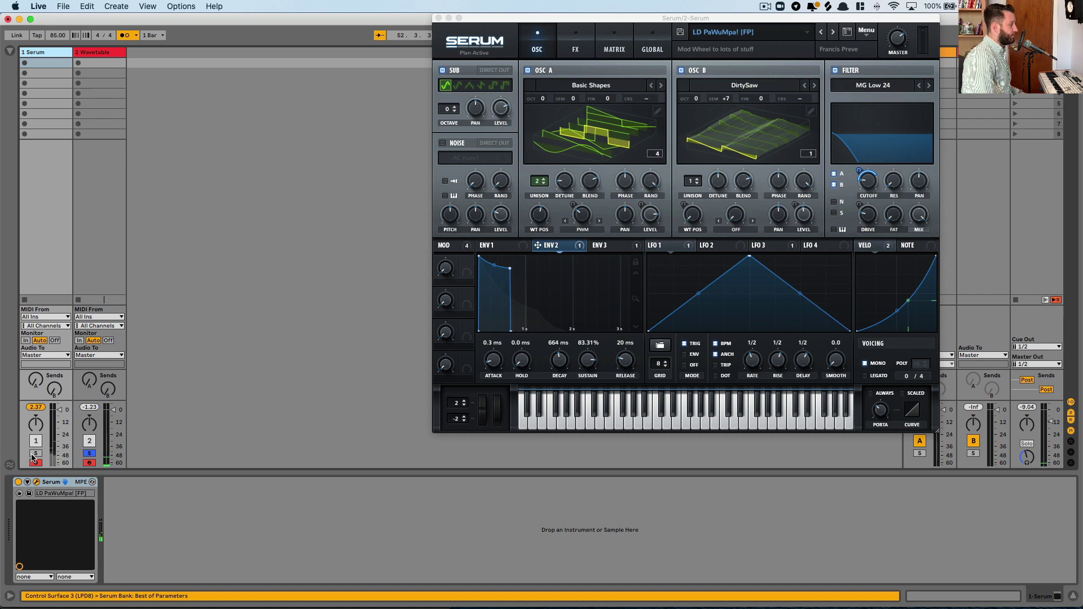
- Solo Serum to check its ENV 3 settings, then return to the Wavetable track
left_click(33, 454)
left_click(621, 249)
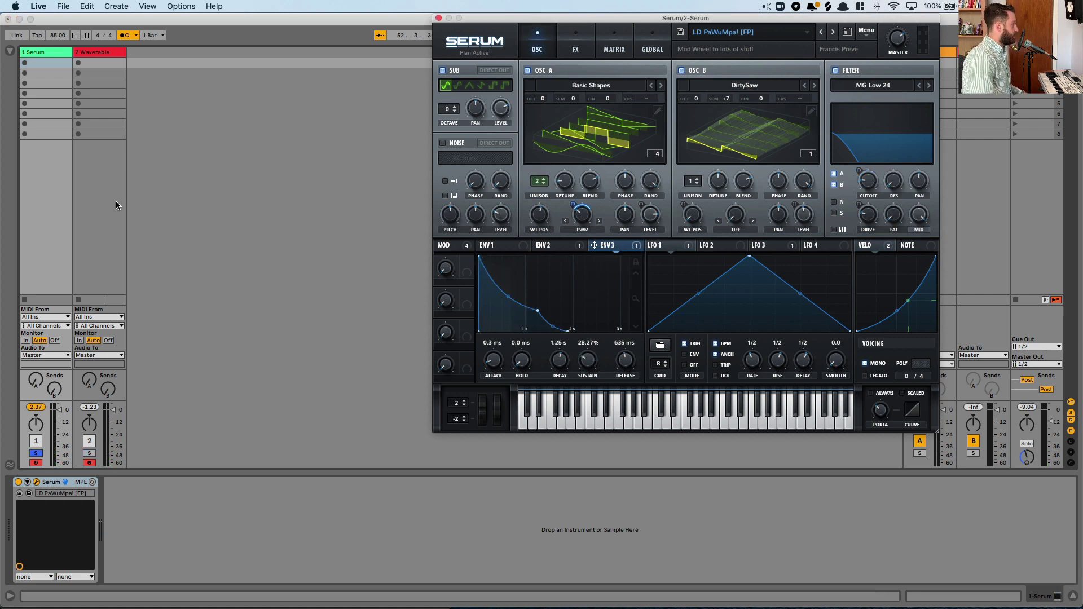
left_click(100, 52)
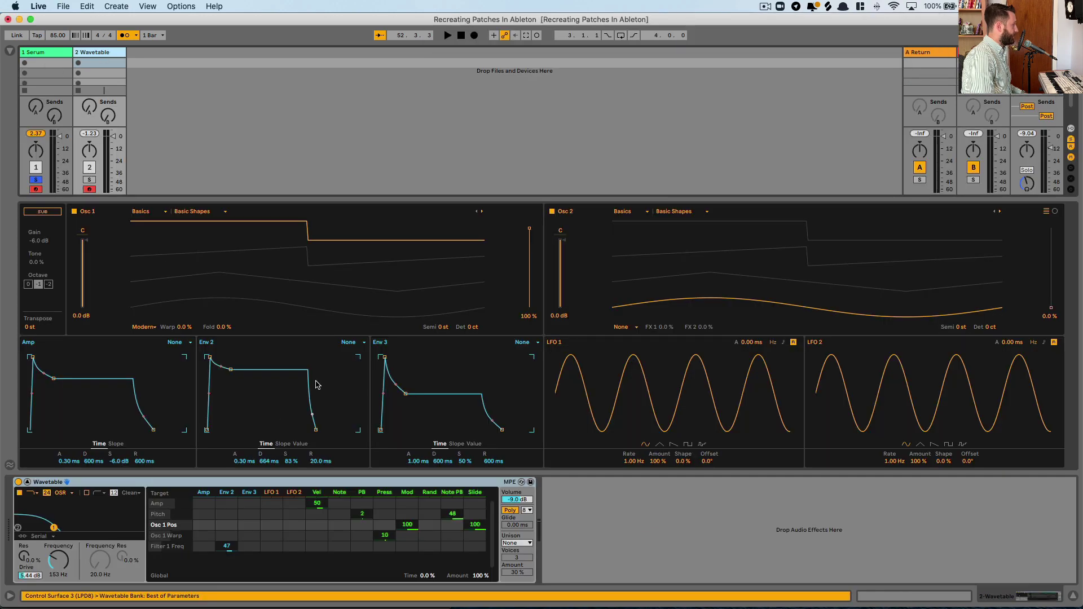
- Switch Osc 1 to Classic mode and set its pulse width to 62%
left_click(151, 327)
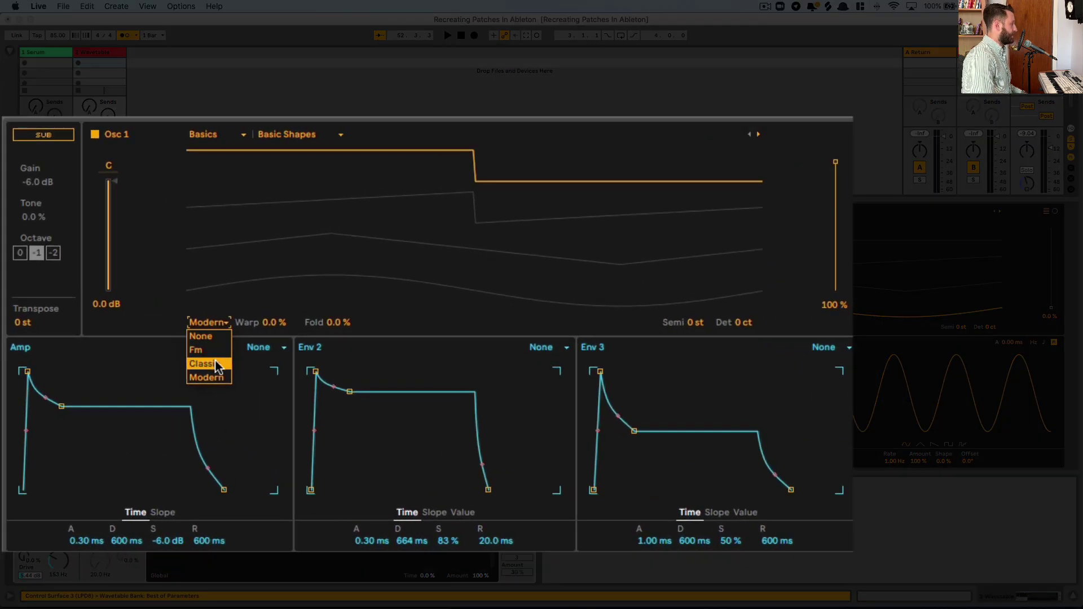
left_click(151, 354)
left_click_drag(278, 329, 278, 281)
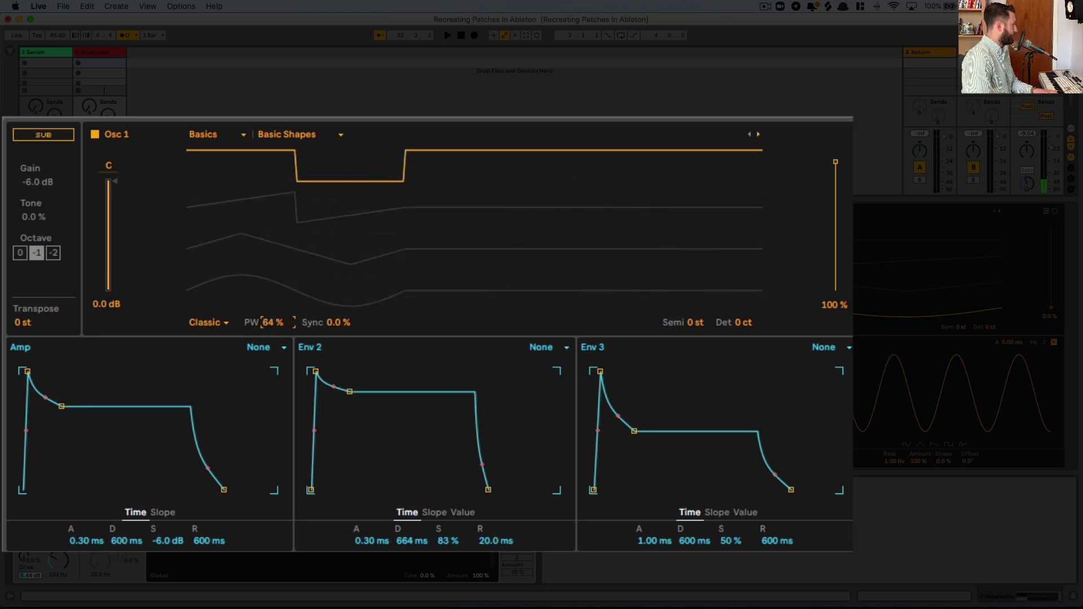
left_click_drag(272, 327, 272, 354)
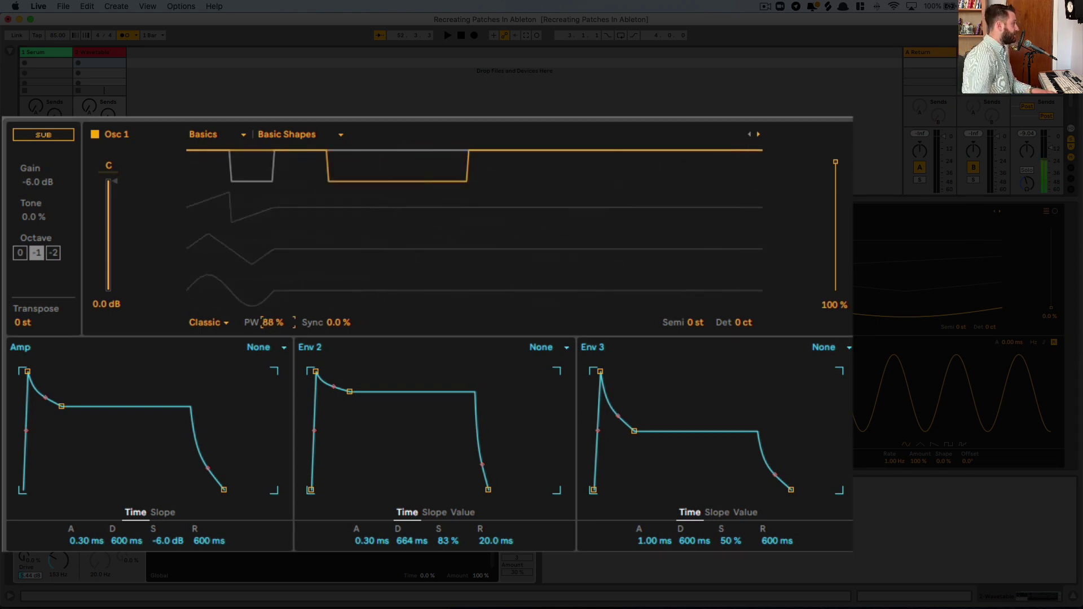
mouse_move(274, 324)
left_mouse_down()
mouse_move(274, 361)
mouse_move(274, 292)
mouse_move(288, 333)
left_mouse_up()
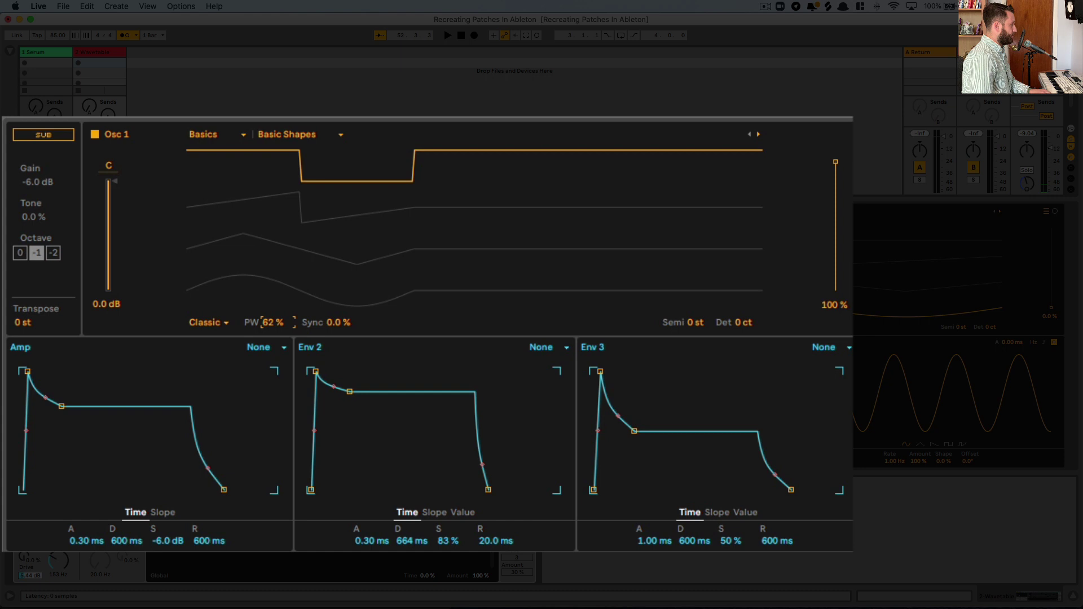
- Set Env 3 to 0.30 ms attack, 1.25 s decay, 28% sustain and 635 ms release
left_click(739, 509)
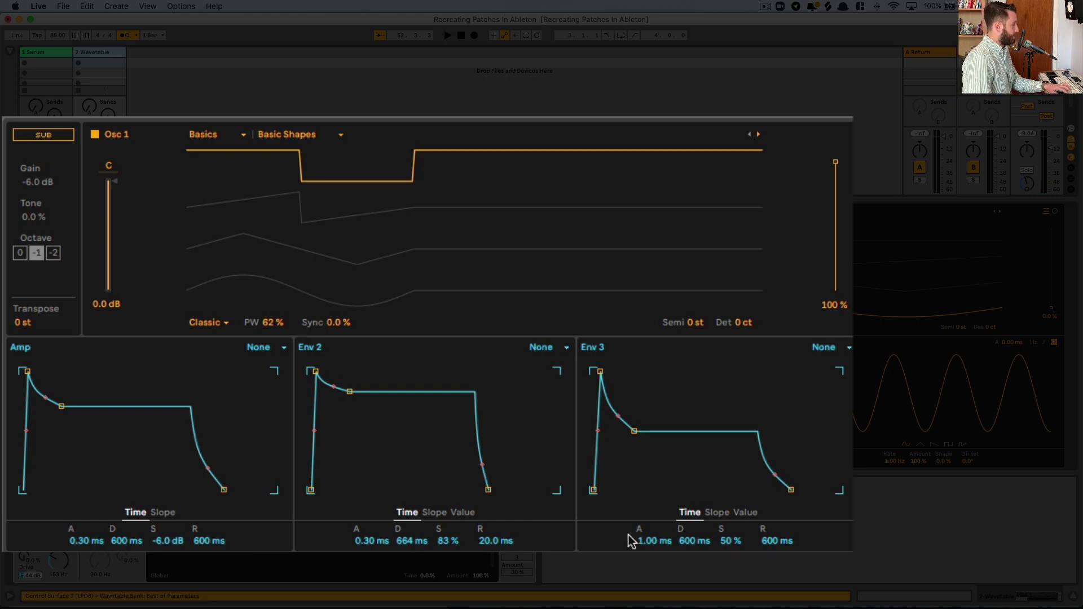
left_click(647, 541)
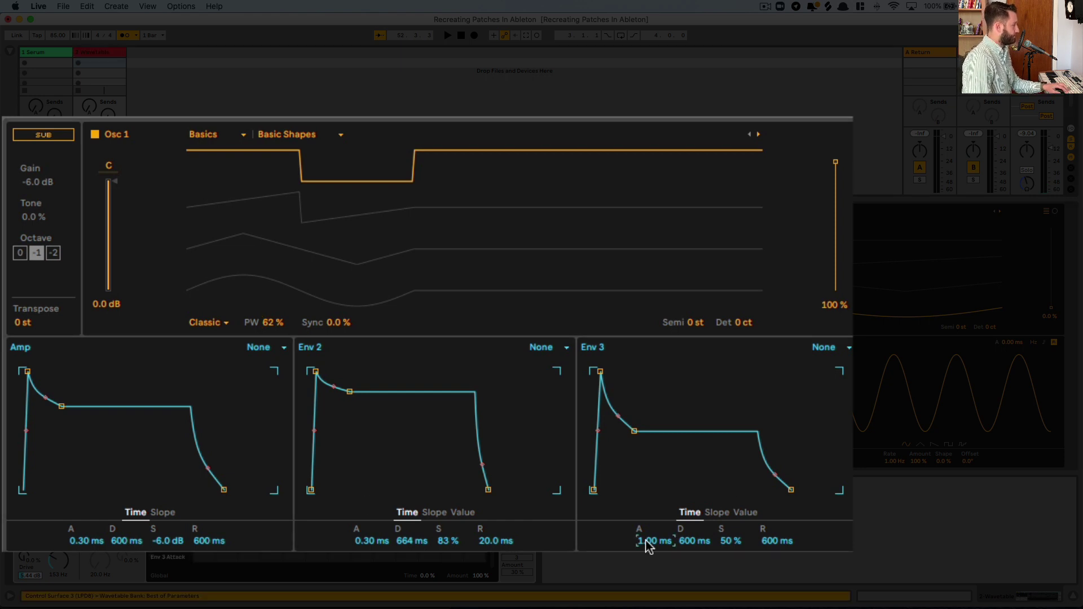
type(".3")
left_click(685, 546)
type("1250")
key("Return")
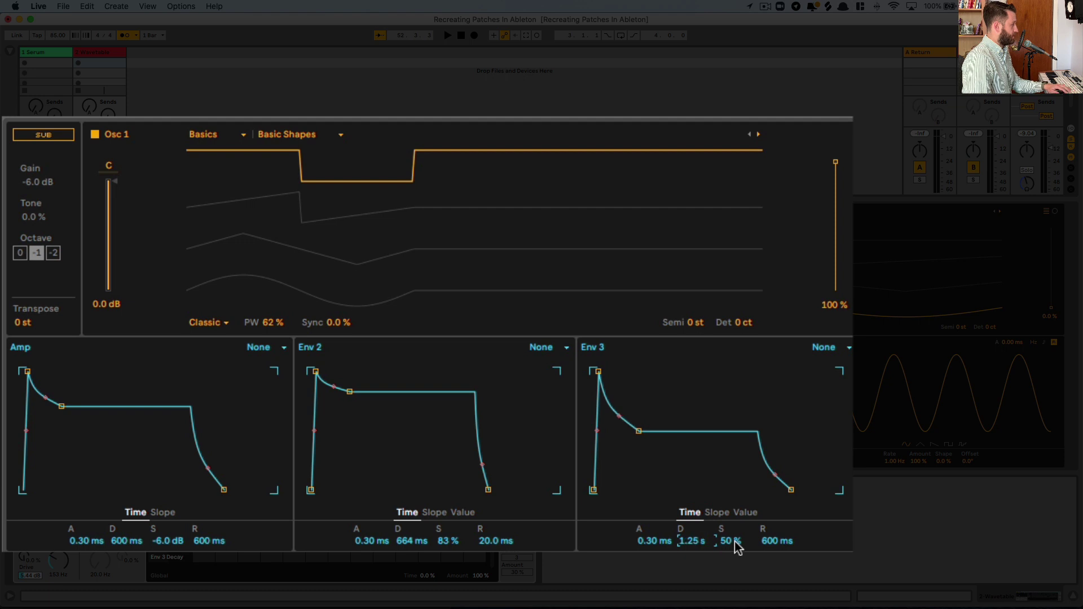
left_click(734, 541)
type("28")
key("Return")
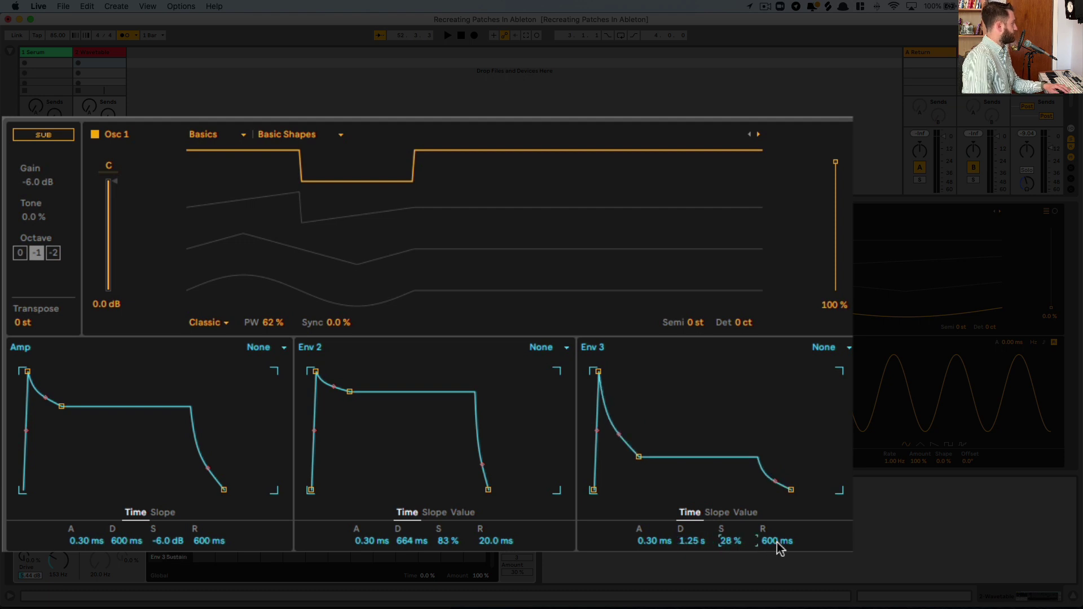
type("635")
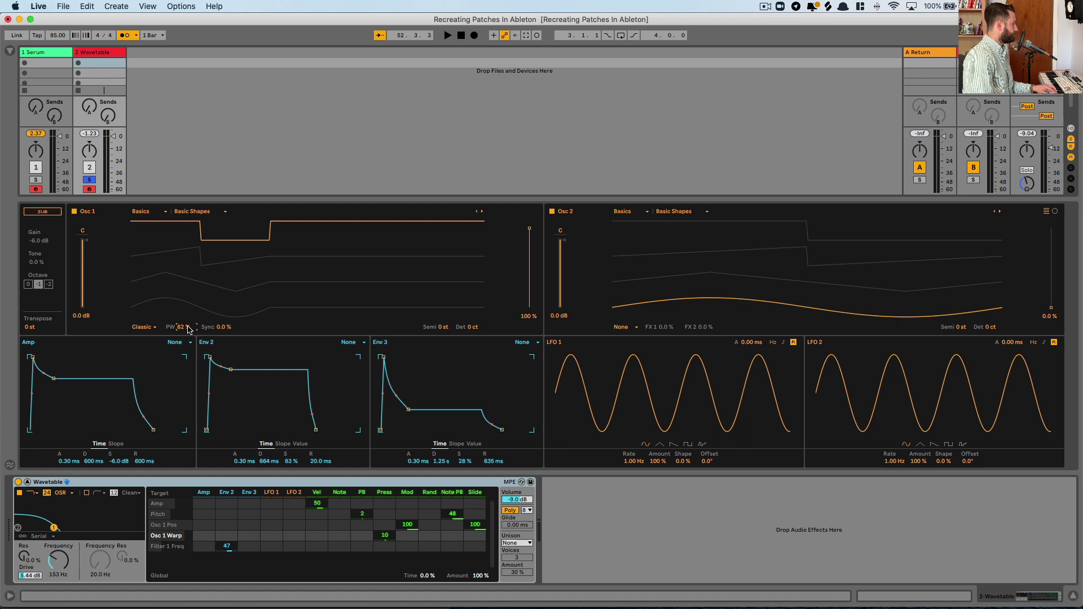
- Lower Osc 1 pulse width to 27% and route Env 3 to Osc 1 Warp at 36
left_click_drag(189, 330, 230, 398)
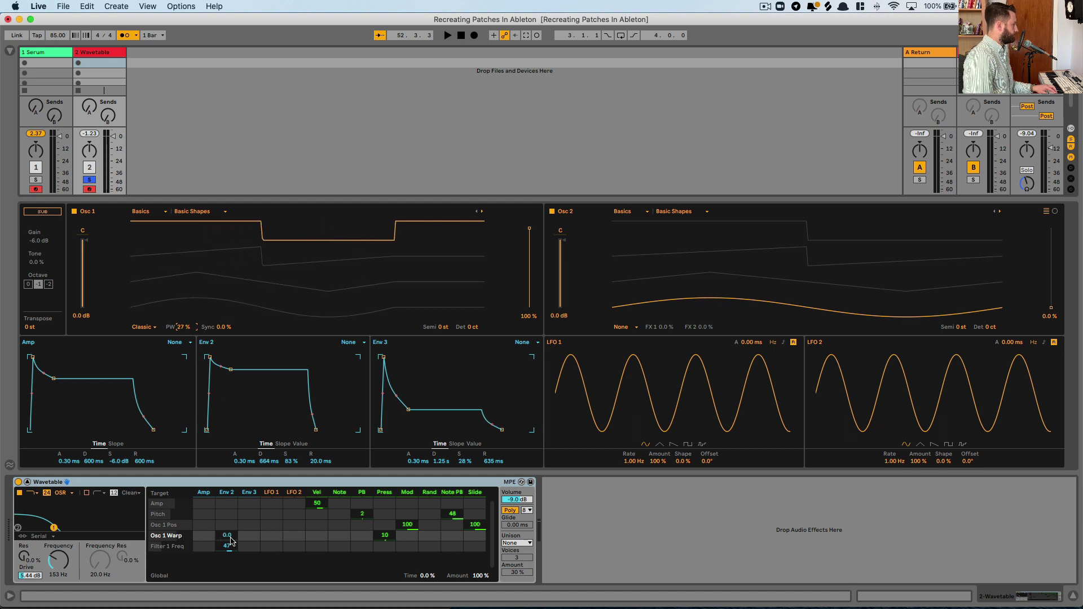
left_click_drag(247, 537, 249, 506)
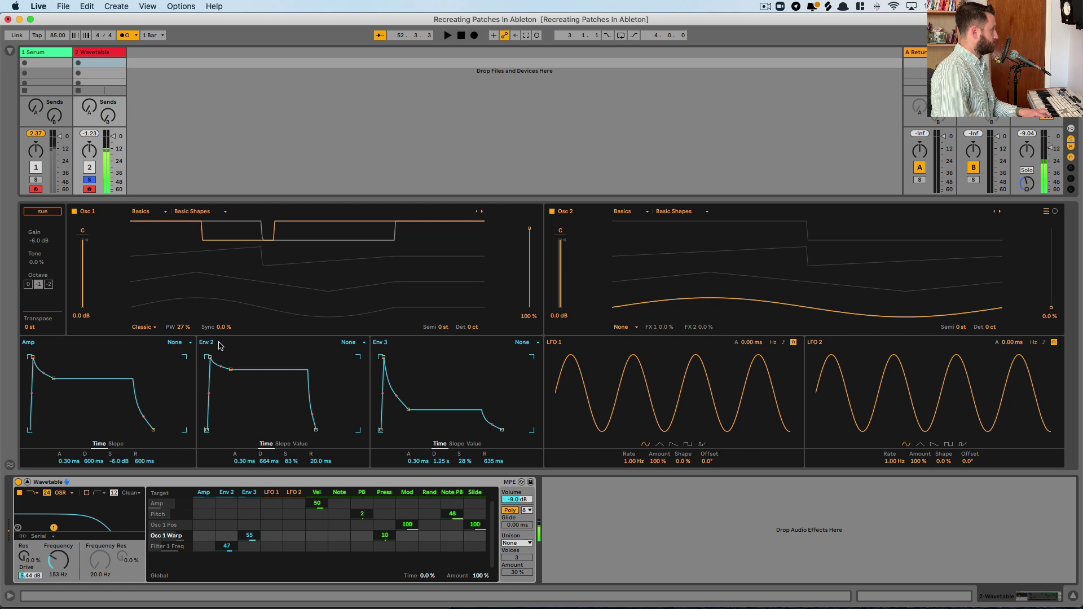
left_click_drag(246, 535, 246, 546)
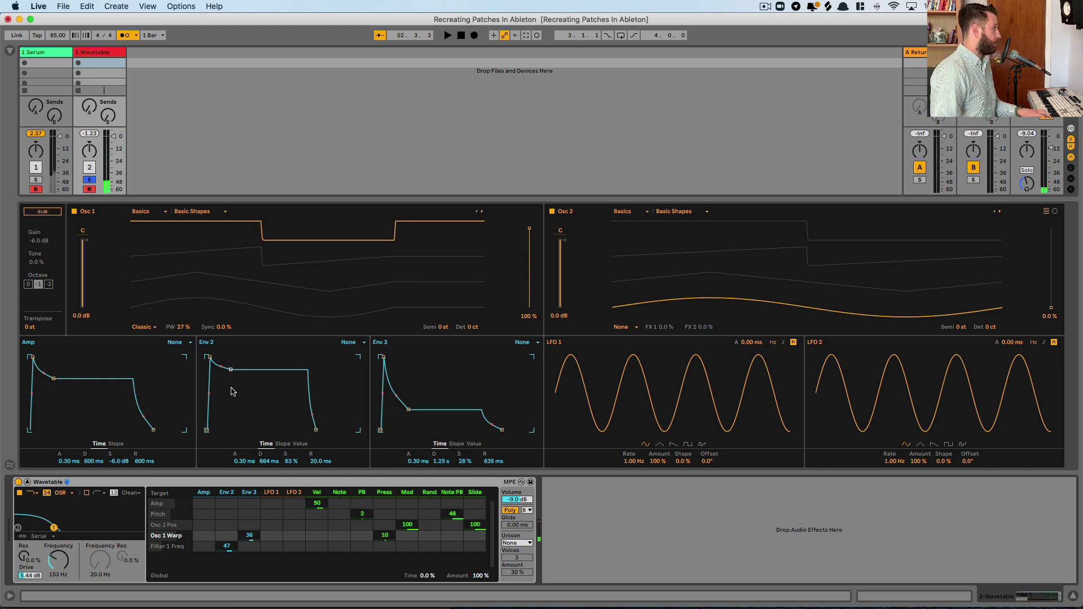
- Solo the Serum track and view Osc A's wavetable as a flat 2D waveform
left_click(35, 55)
left_click(36, 453)
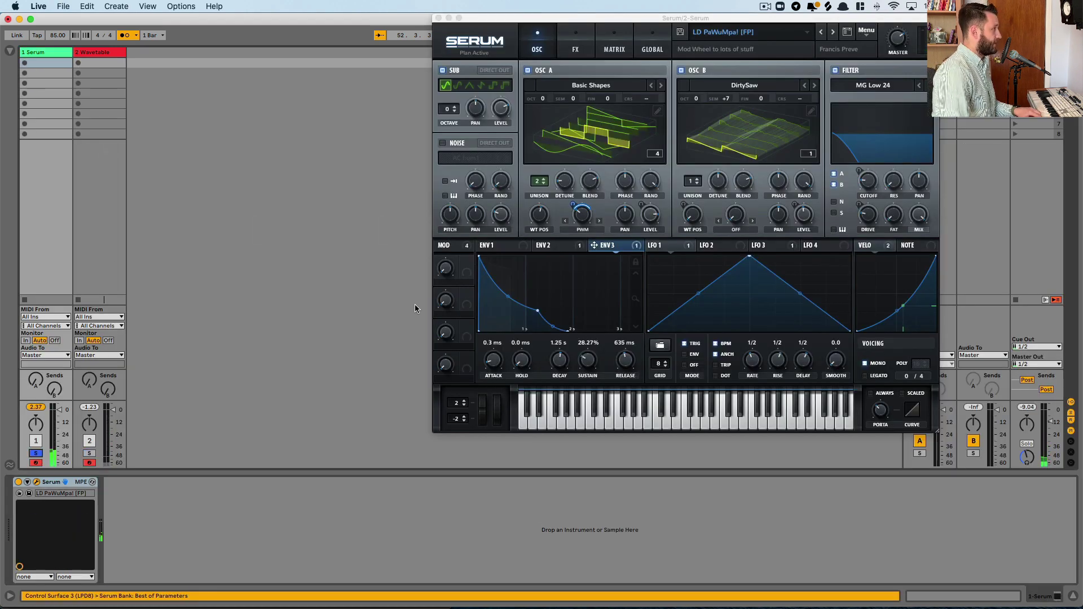
left_click(623, 134)
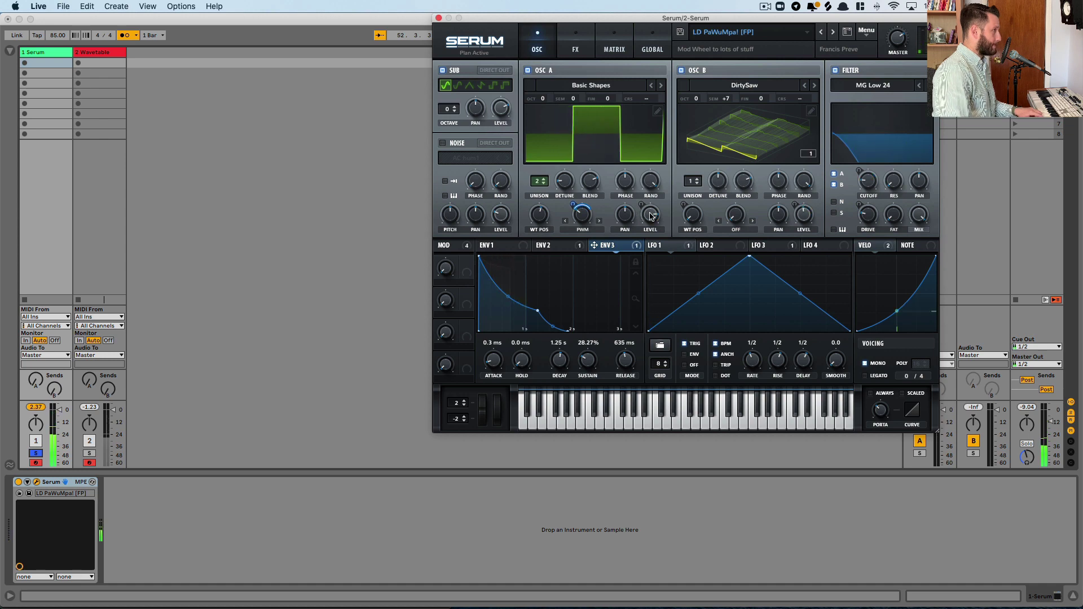
mouse_move(651, 216)
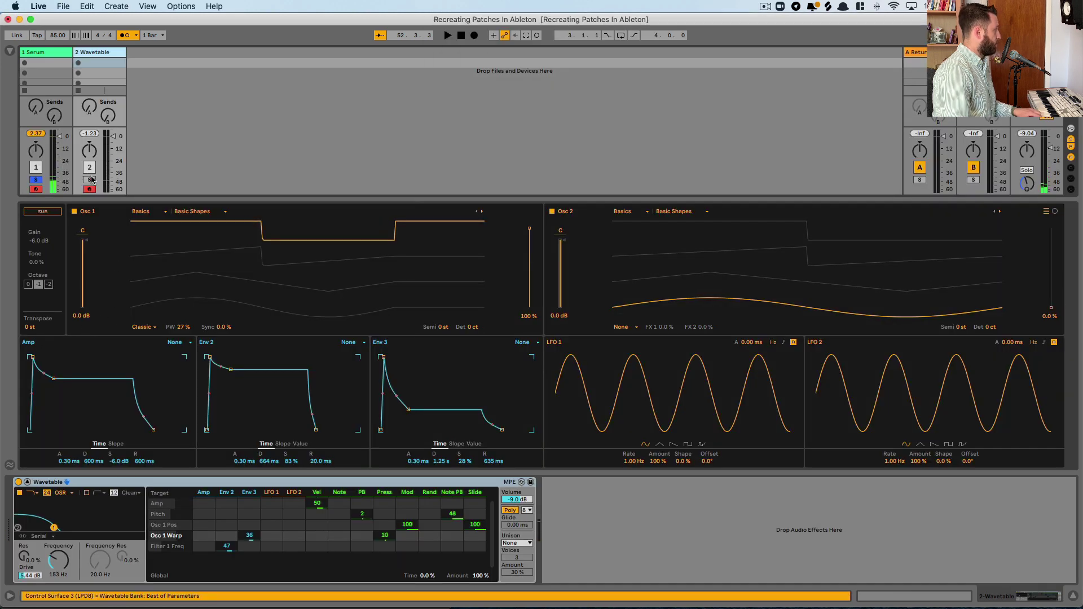
- Briefly solo the Wavetable rebuild, then re-solo Serum and inspect its LFO 1 modulation
left_click(90, 179)
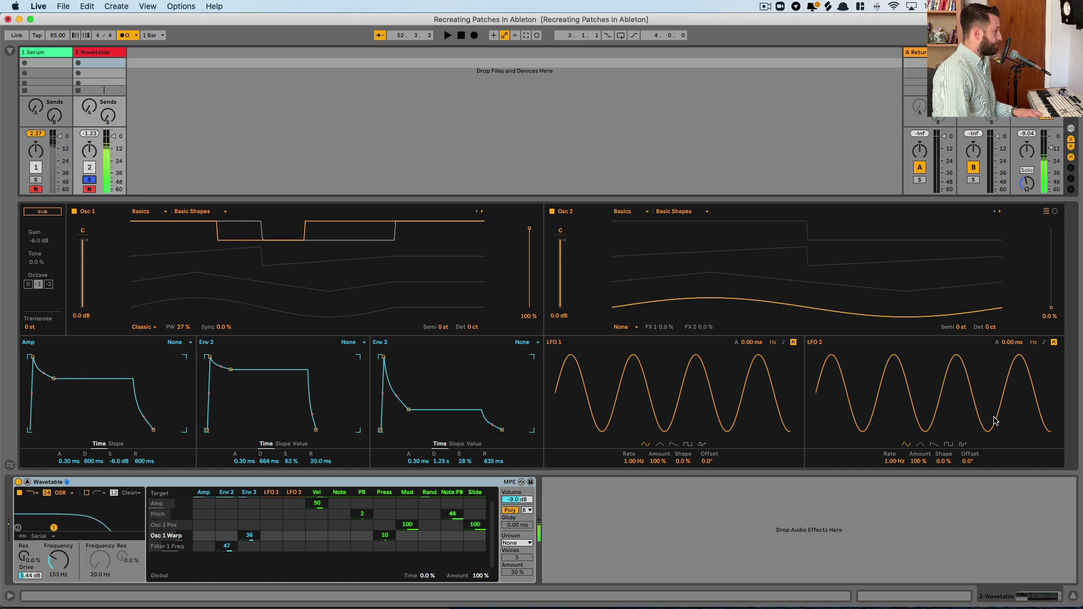
left_click(42, 53)
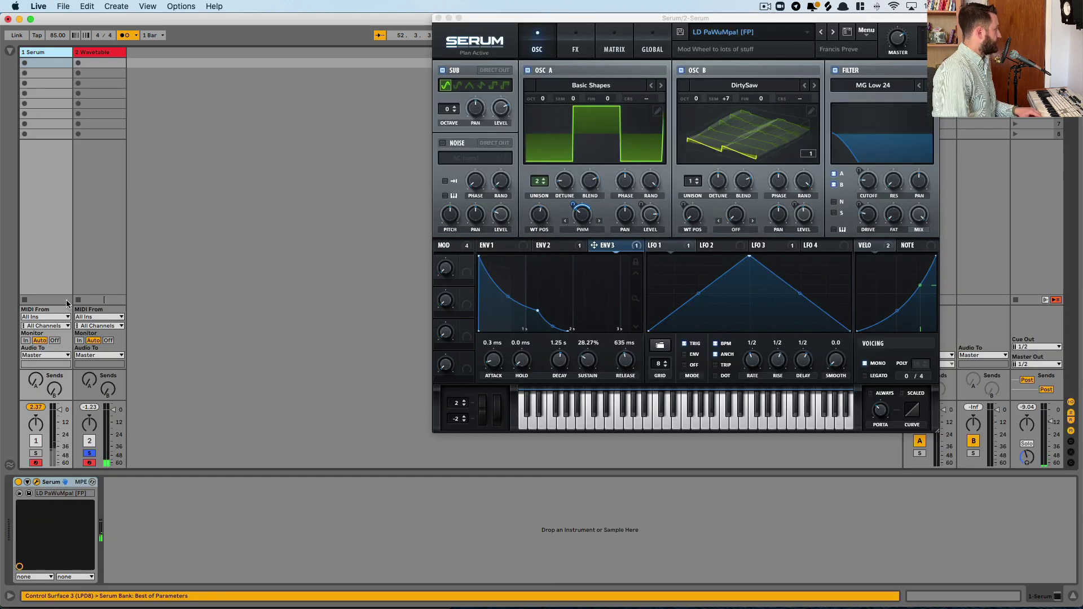
left_click(37, 453)
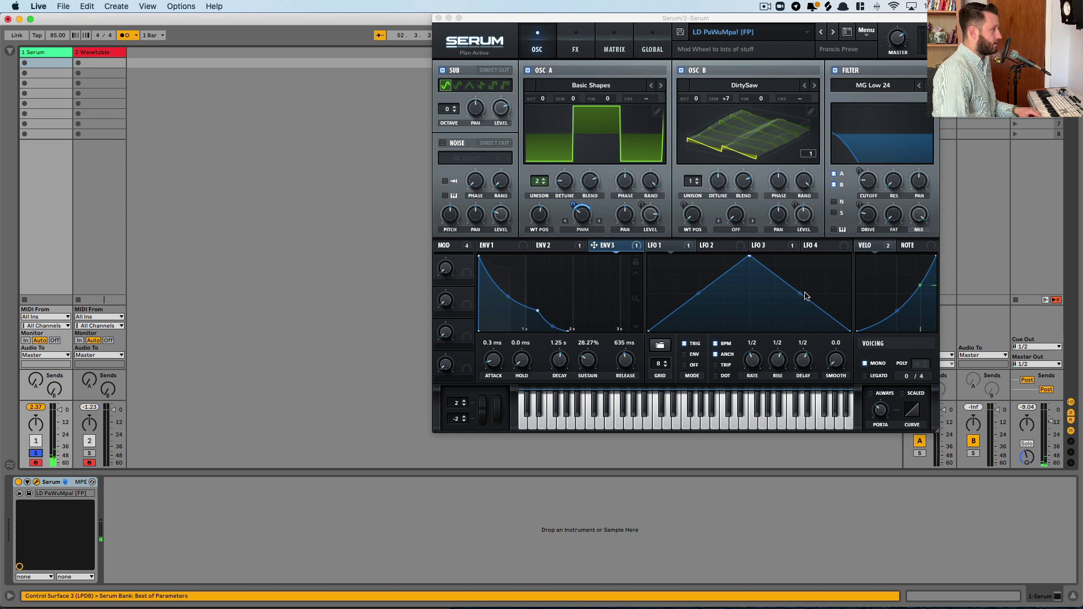
left_click(677, 248)
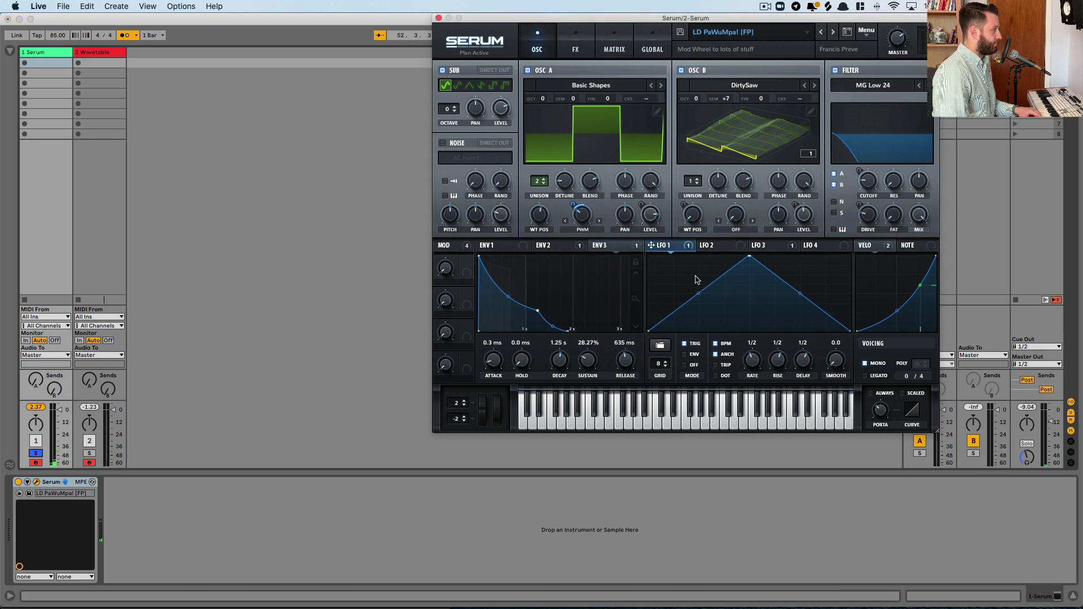
mouse_move(689, 247)
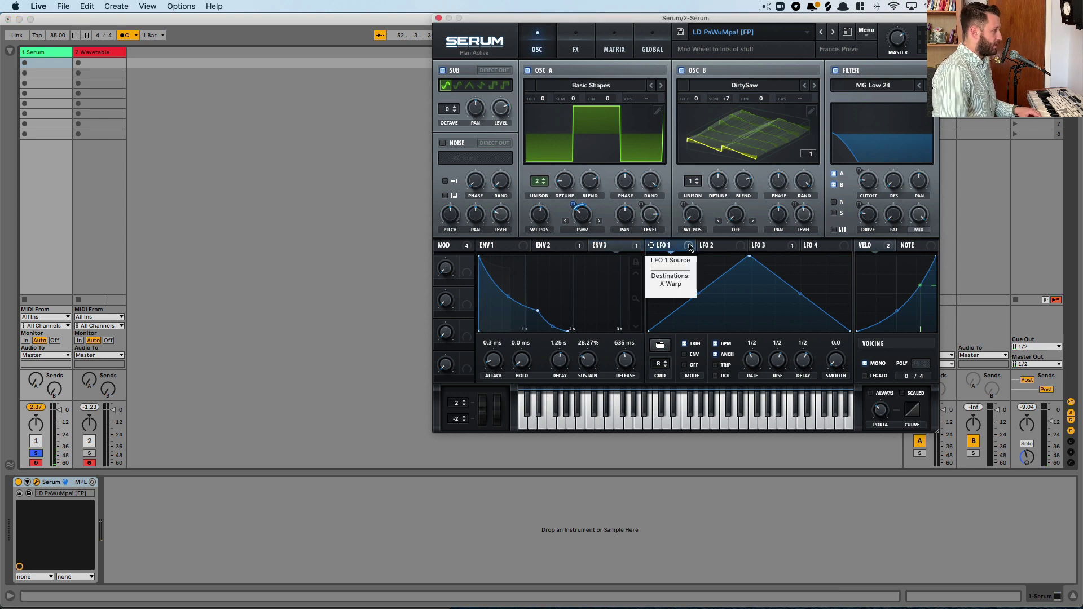
- Make Wavetable's LFO 1 a tempo-synced triangle at a 1/2 rate
left_click(113, 52)
left_click(660, 444)
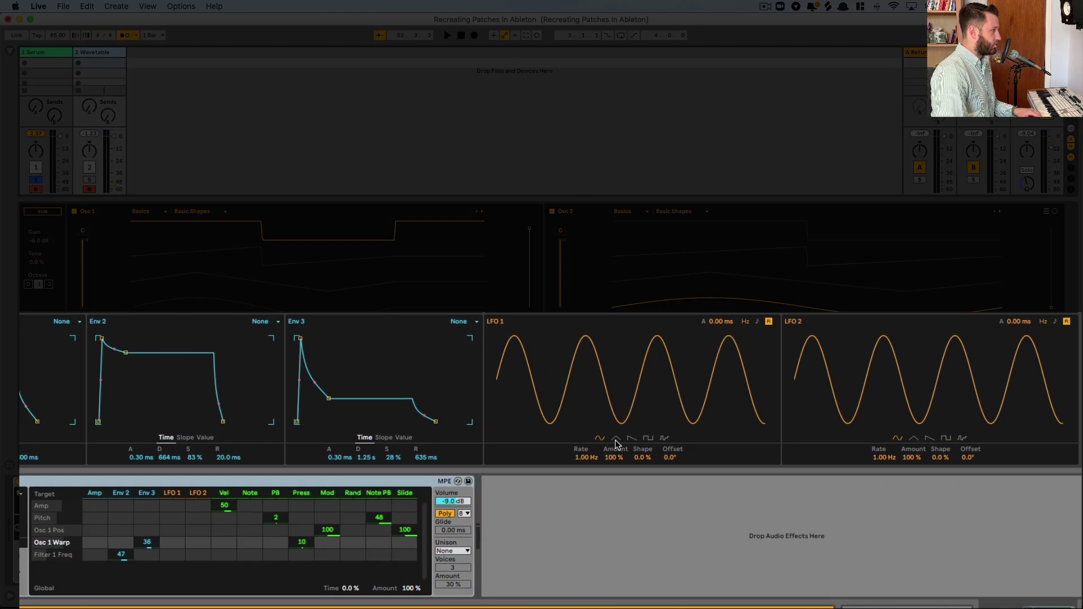
left_click(755, 324)
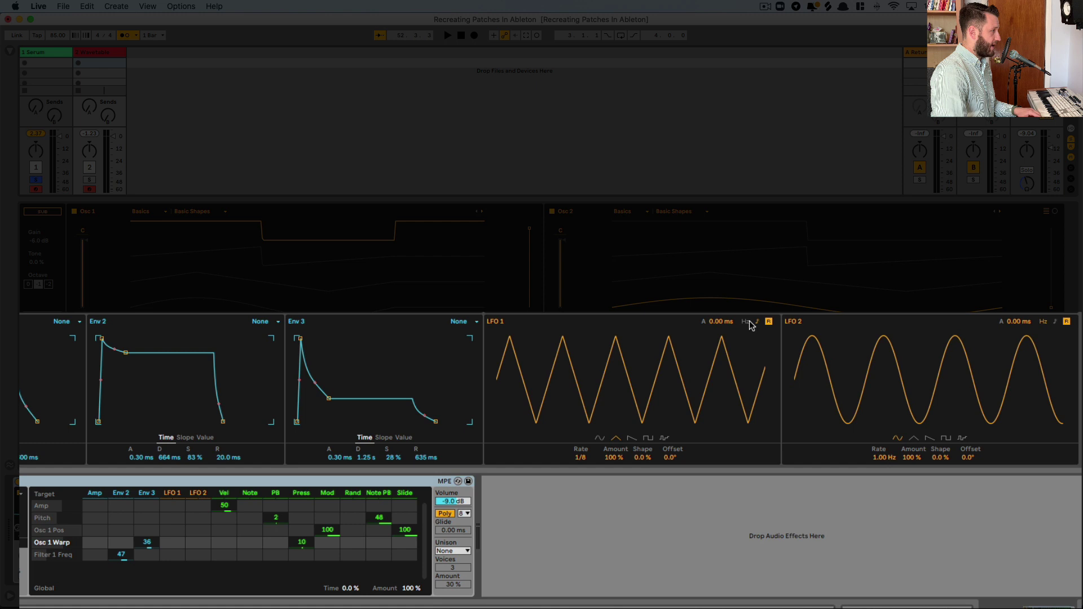
left_click_drag(591, 457, 649, 457)
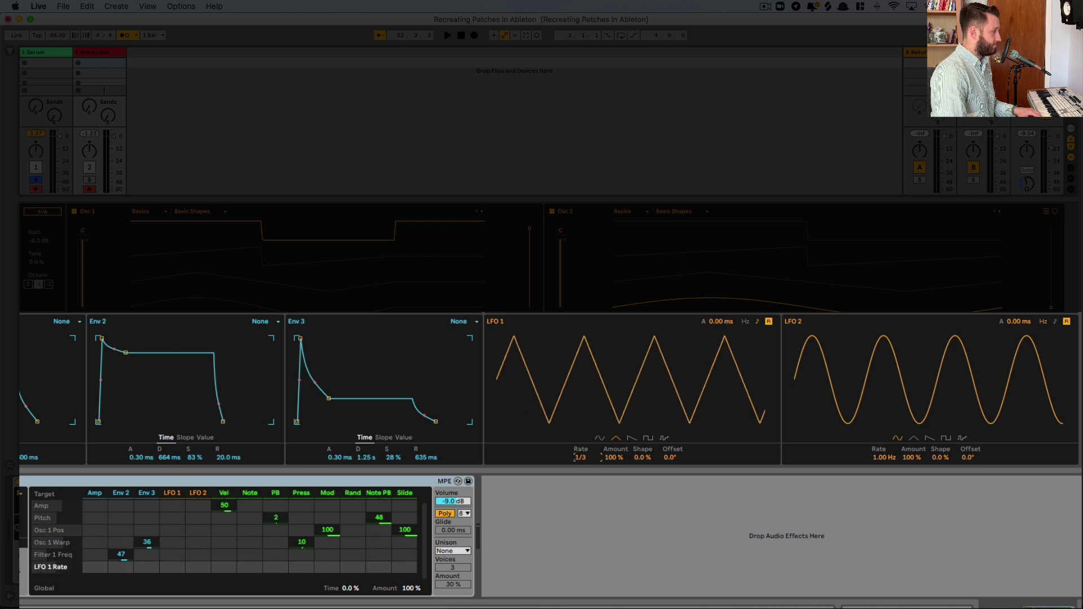
left_click_drag(580, 457, 579, 462)
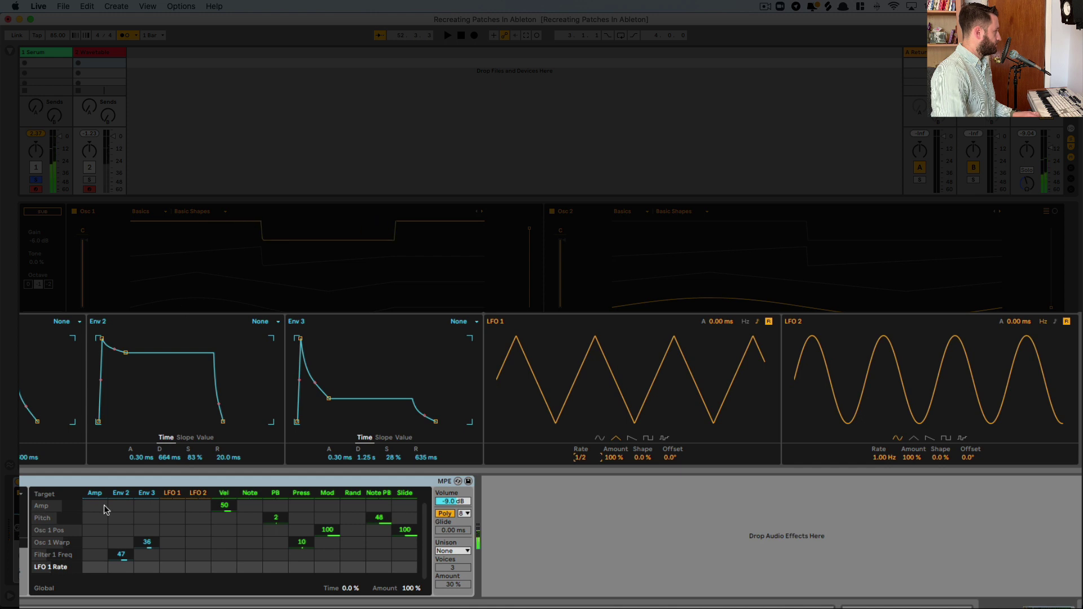
- Route LFO 1 to Osc 1 Warp with an amount of 7.8
left_click(198, 542)
left_click_drag(176, 542, 176, 535)
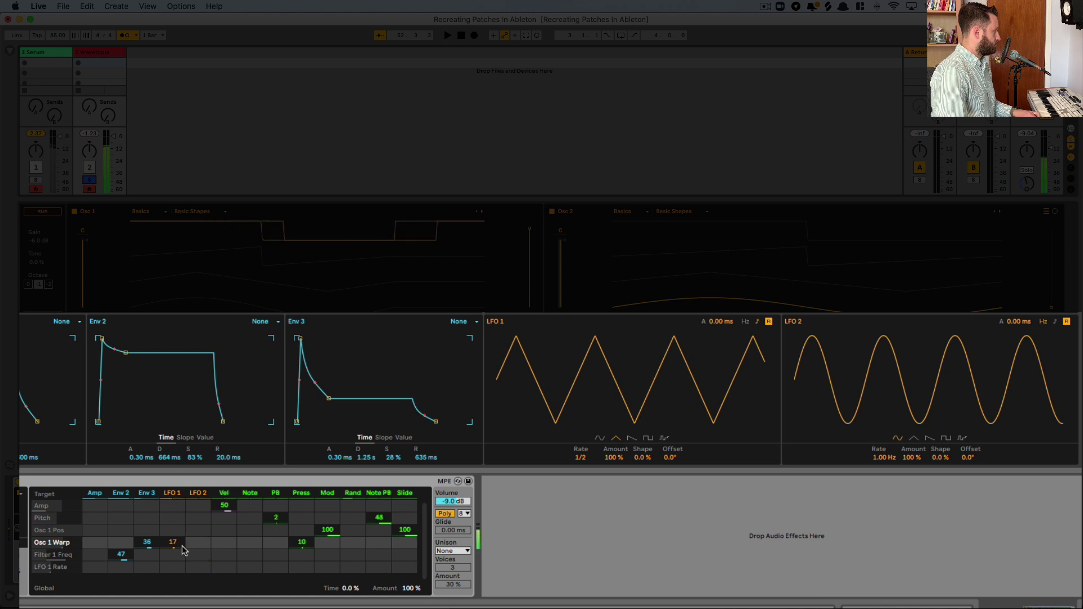
left_click_drag(174, 543, 173, 544)
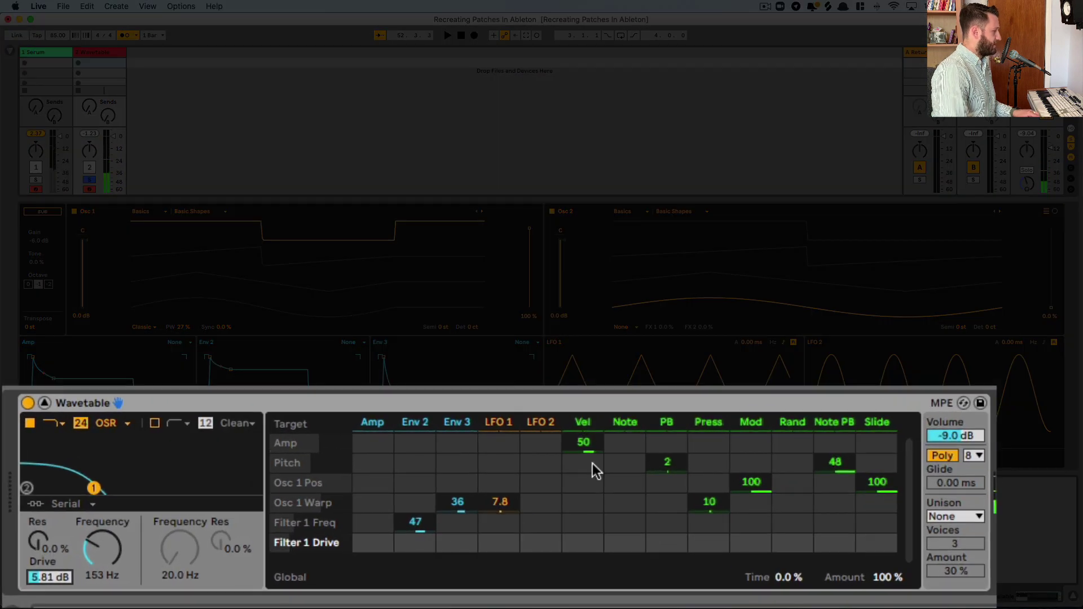
- Make velocity modulate Filter 1 frequency by 11, then solo and open the Serum track
left_click(225, 561)
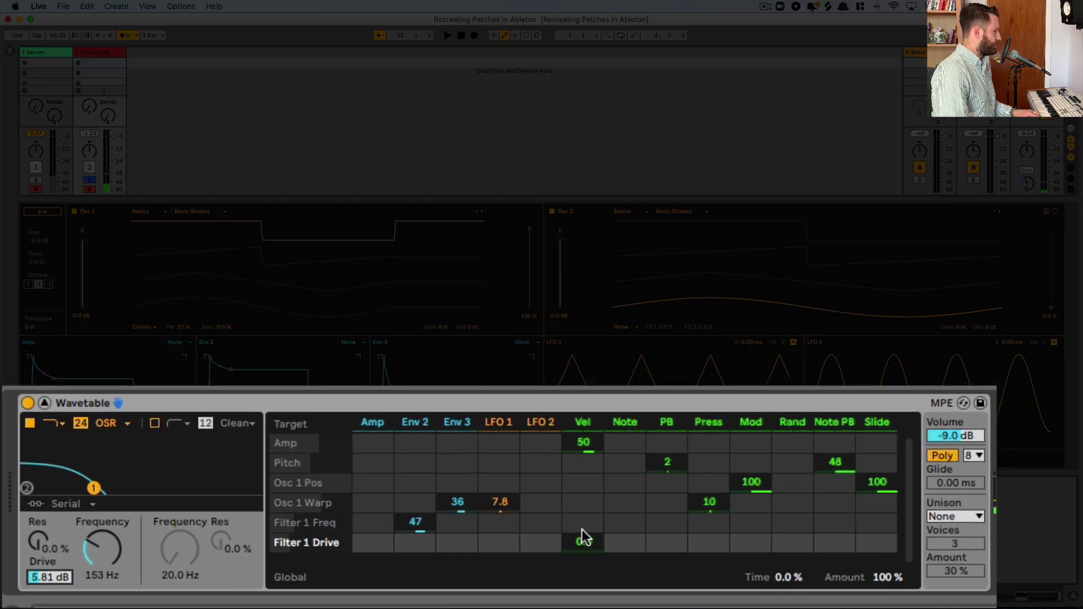
left_click(583, 521)
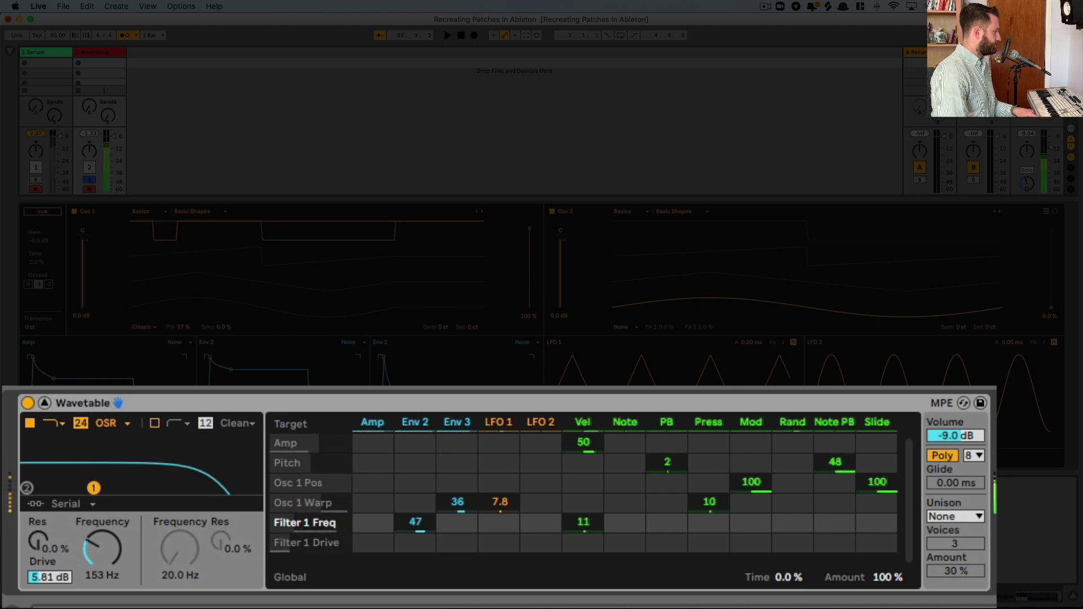
left_click(36, 179)
left_click(58, 53)
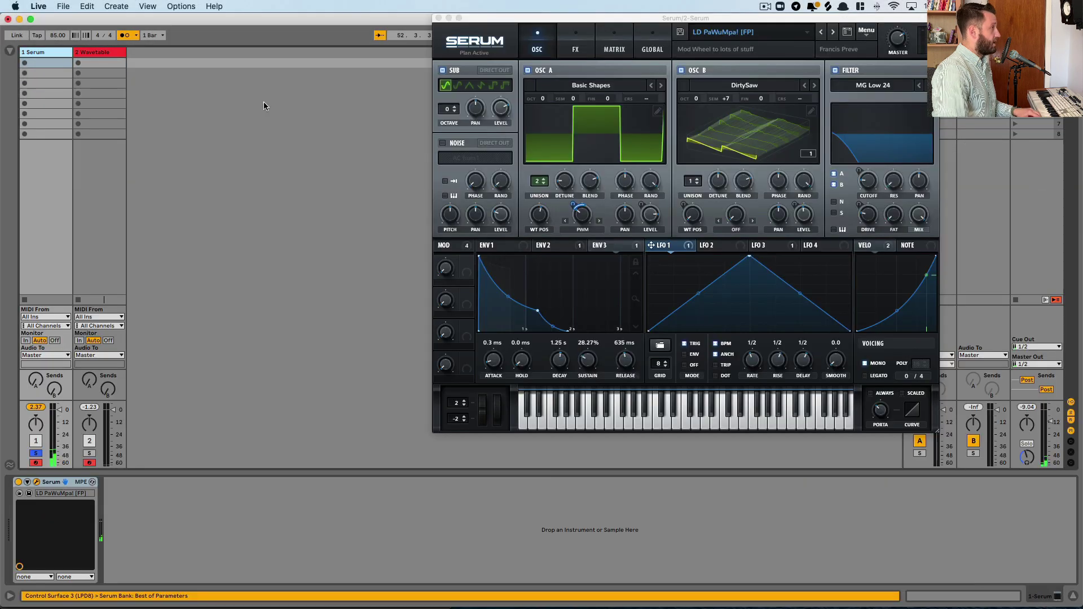
- Show Osc B's waveform in 2D and power off Serum's SUB and OSC A
left_click(760, 144)
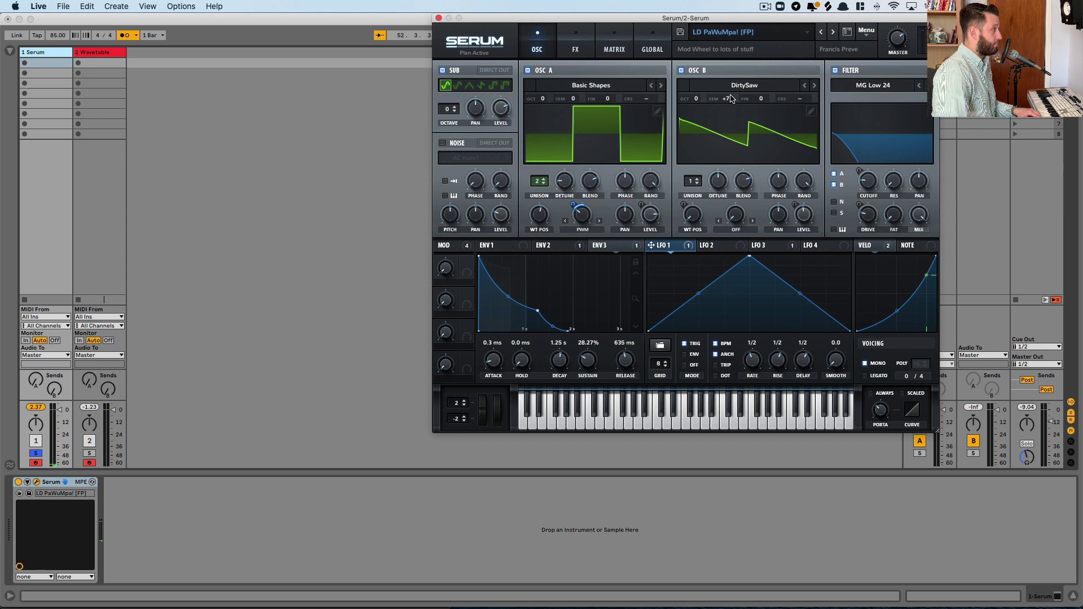
left_click(444, 71)
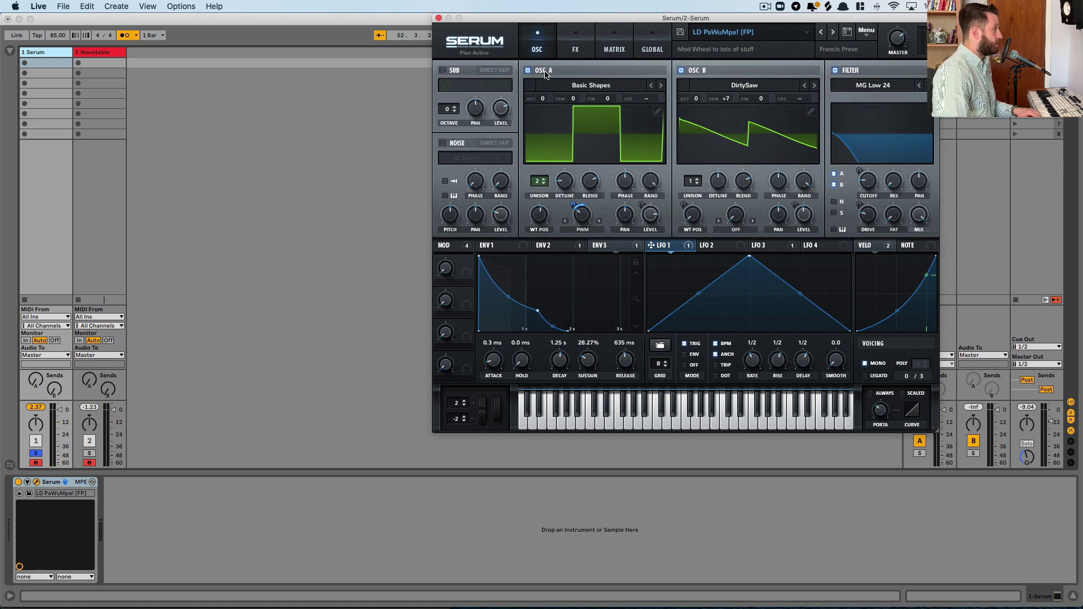
left_click(527, 71)
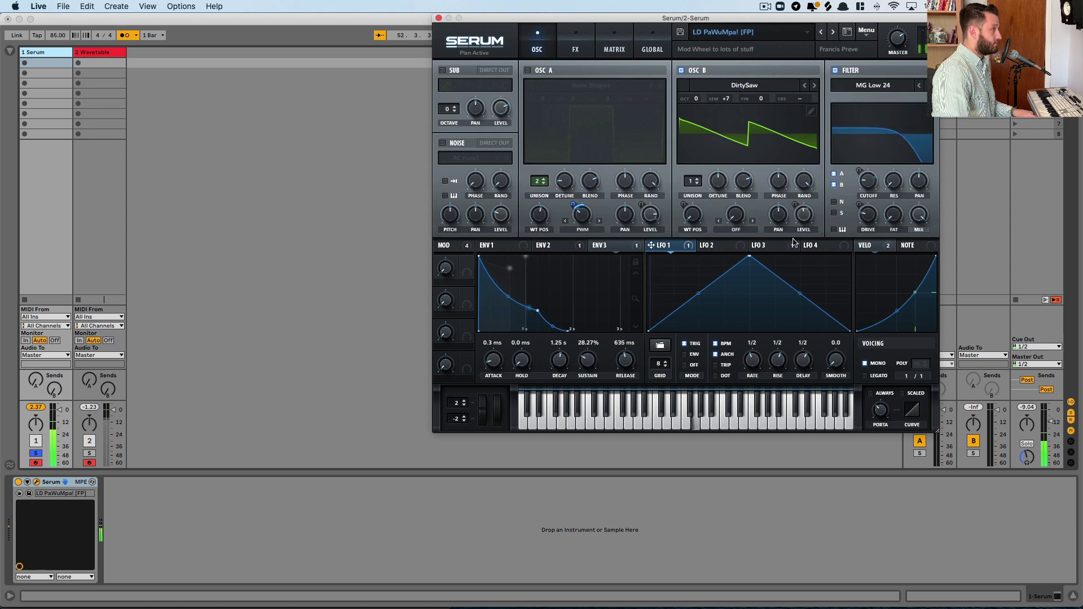
mouse_move(812, 215)
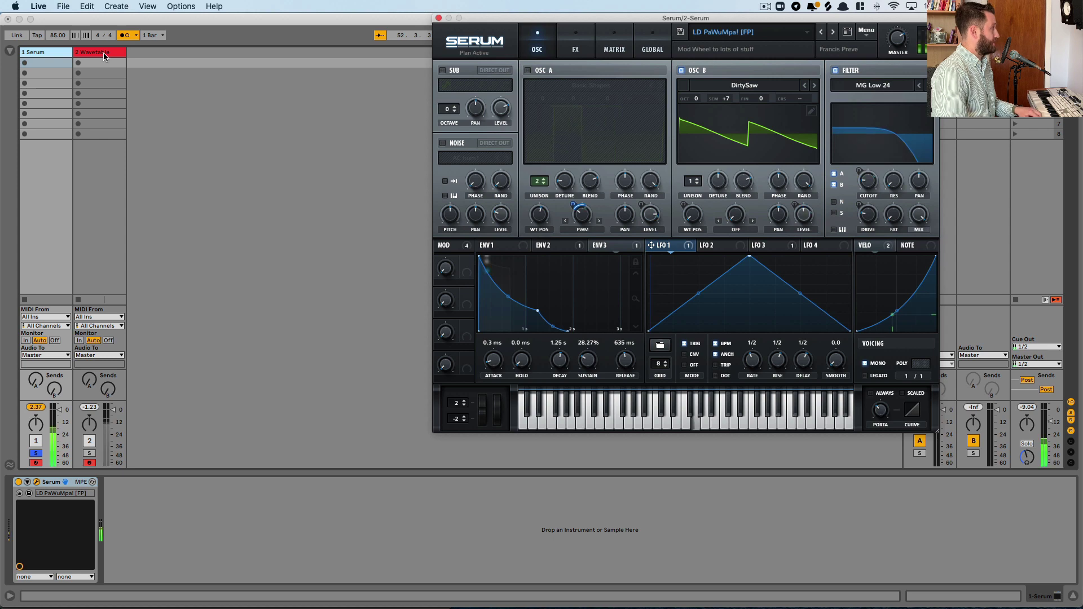
- On the Wavetable track, set Osc 2 to Saw Dual 3 at +7 semitones and switch Osc 1 off
left_click(87, 52)
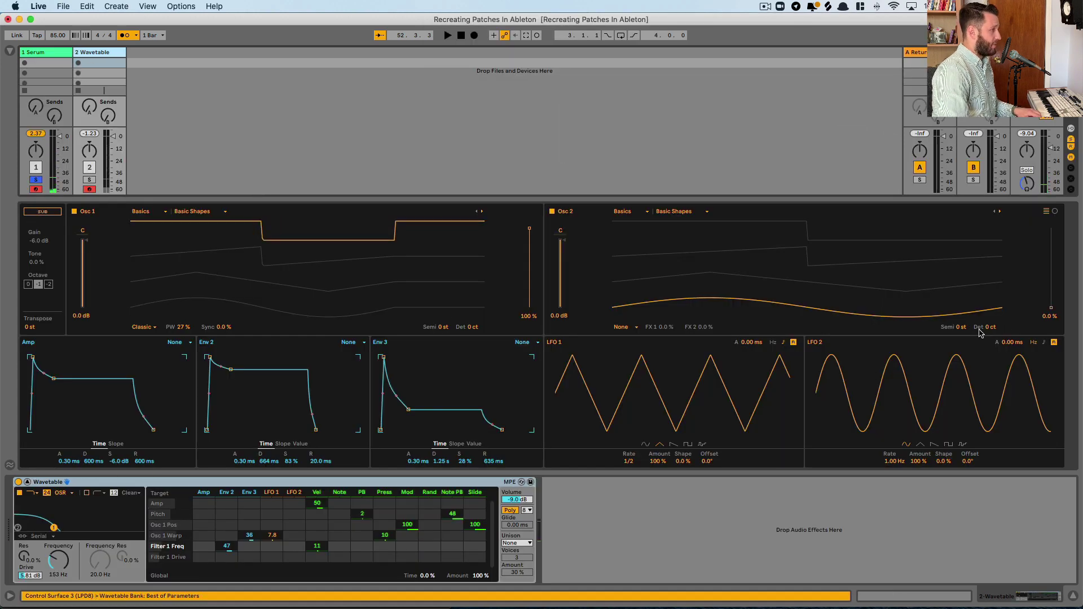
left_click(957, 327)
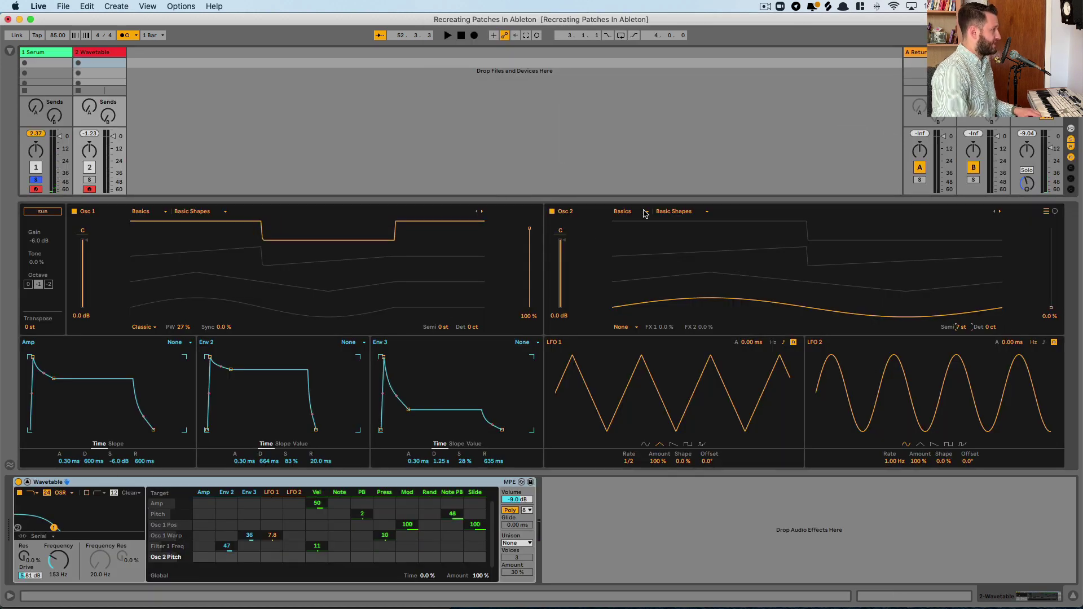
left_click(688, 213)
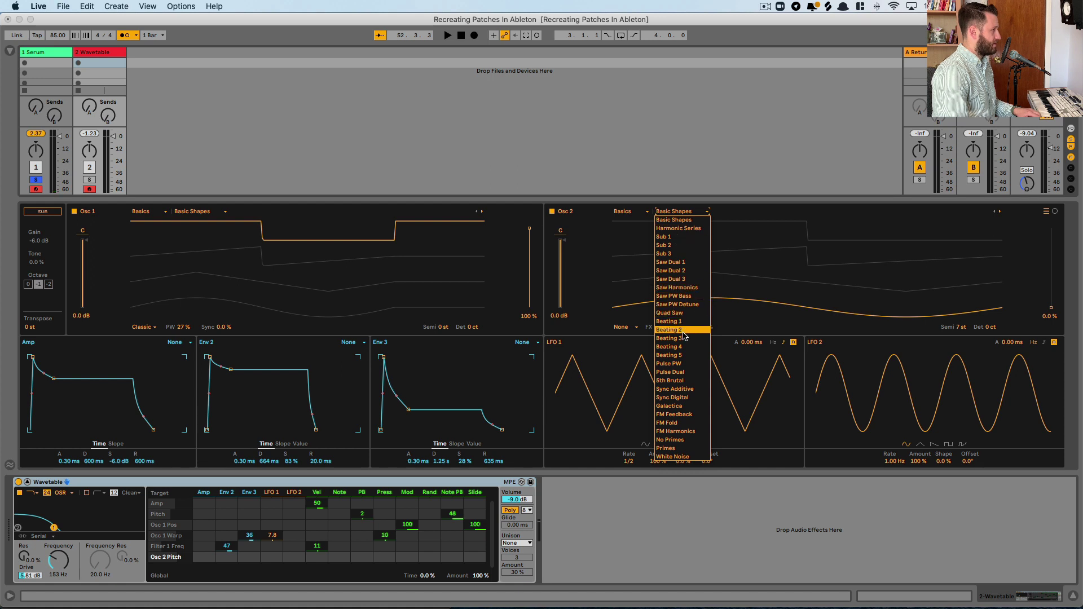
left_click(685, 279)
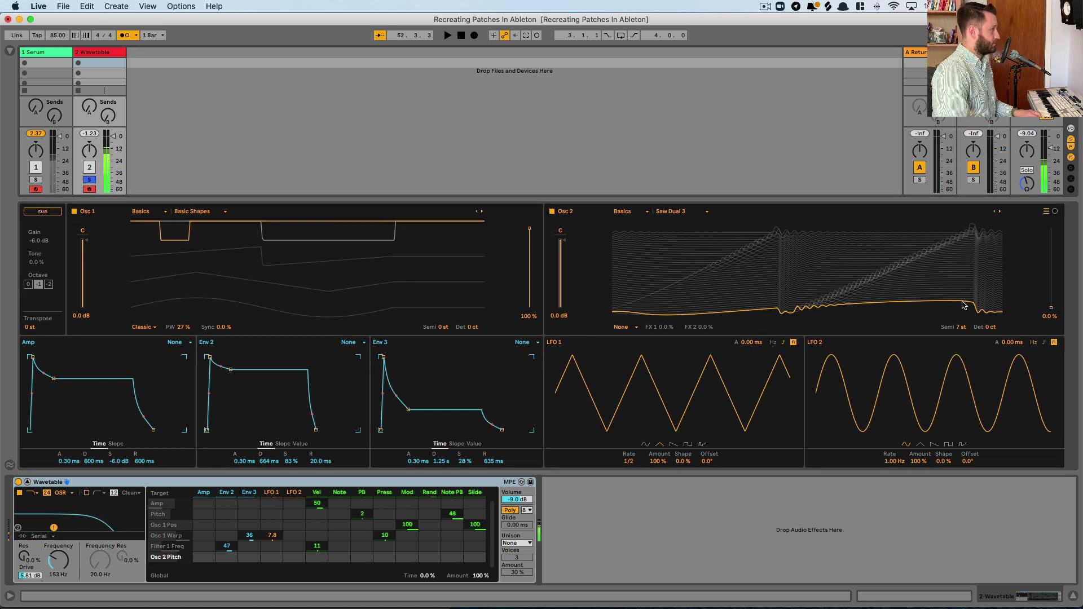
left_click(75, 211)
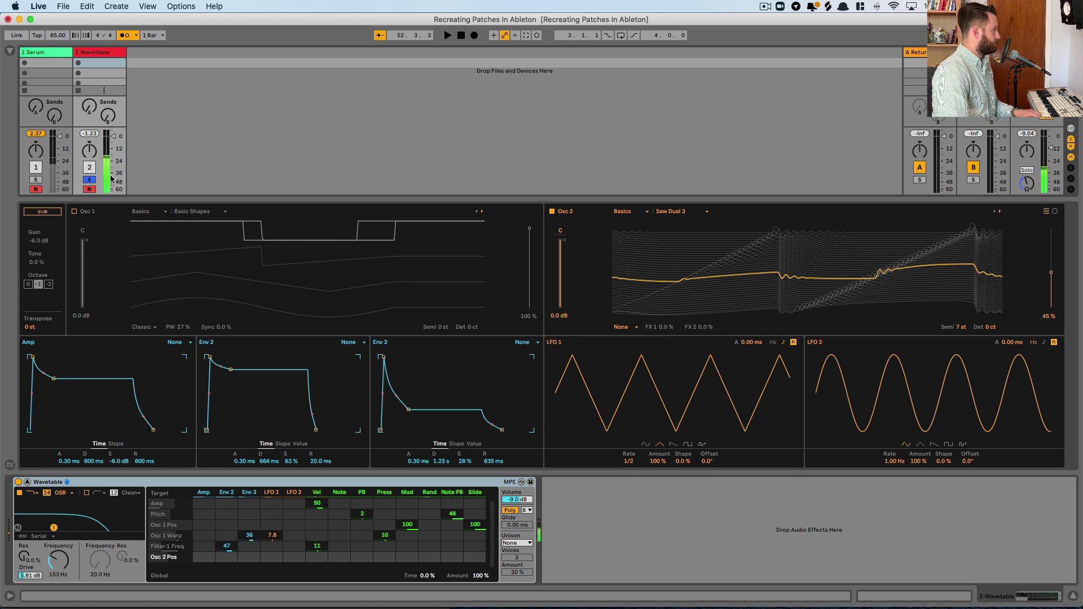
- A/B the Serum and Wavetable tracks by alternating their Solo buttons
left_click(35, 179)
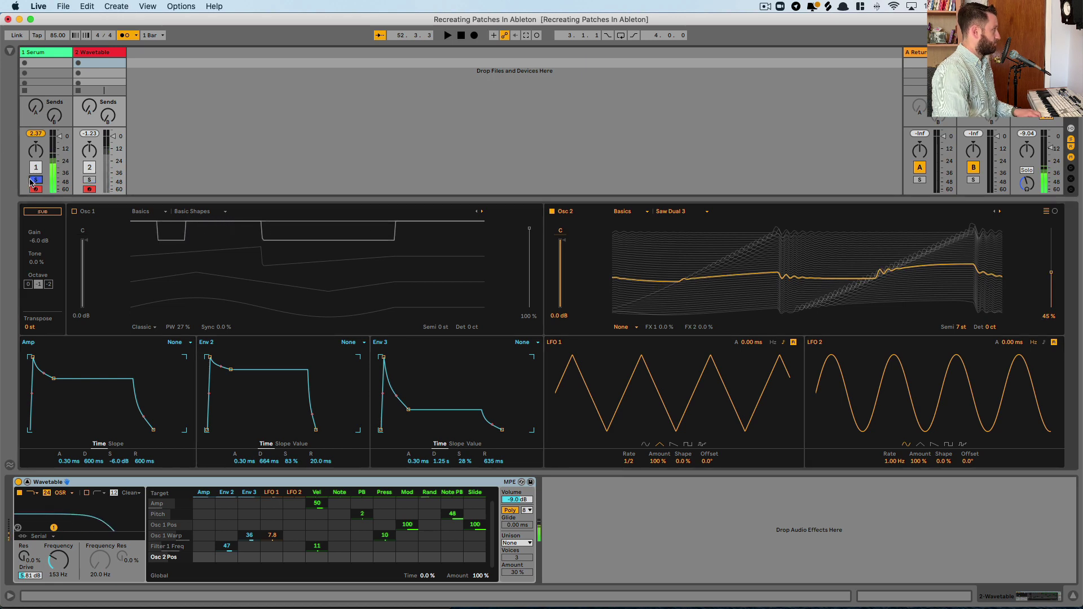
left_click(90, 180)
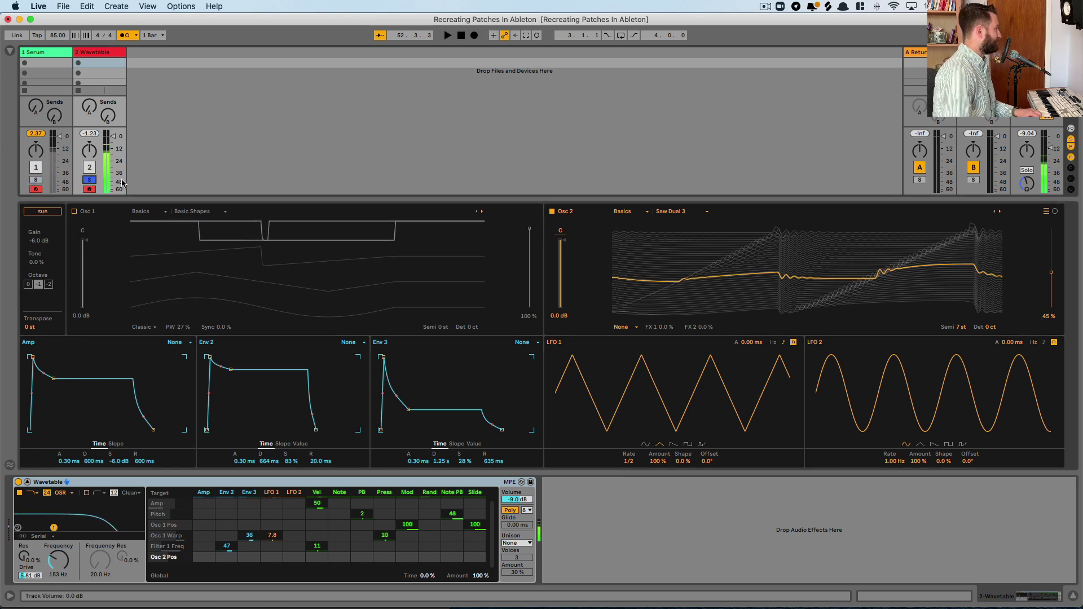
left_click(90, 181)
left_click(90, 180)
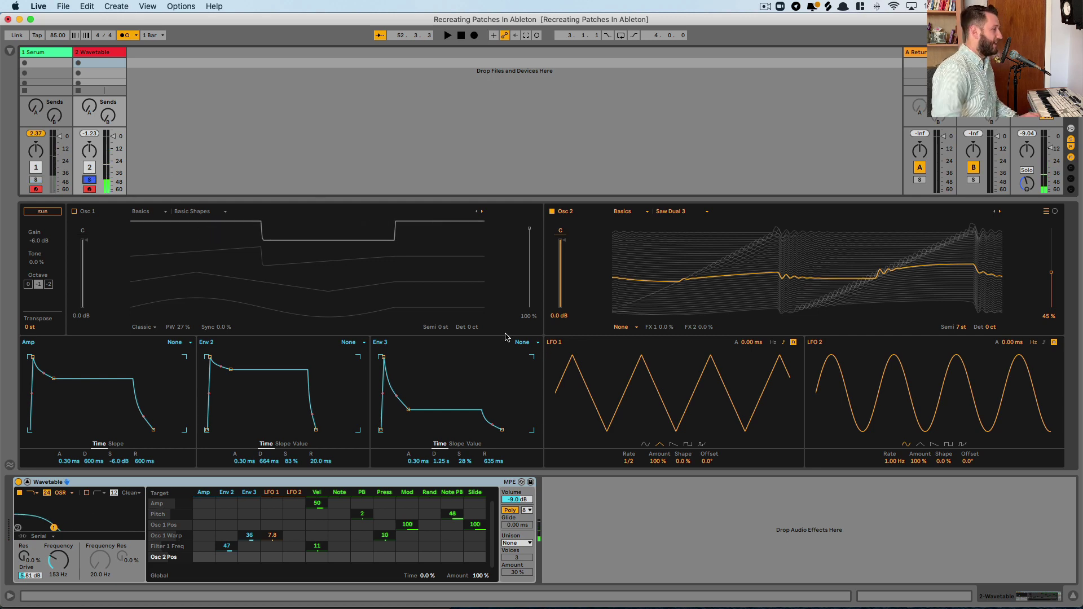
- Make LFO 2 a slower tempo-synced triangle, lower Osc 2 gain slightly, and route LFO 2 to Osc 2 gain at 100
left_click(1044, 343)
left_click(919, 444)
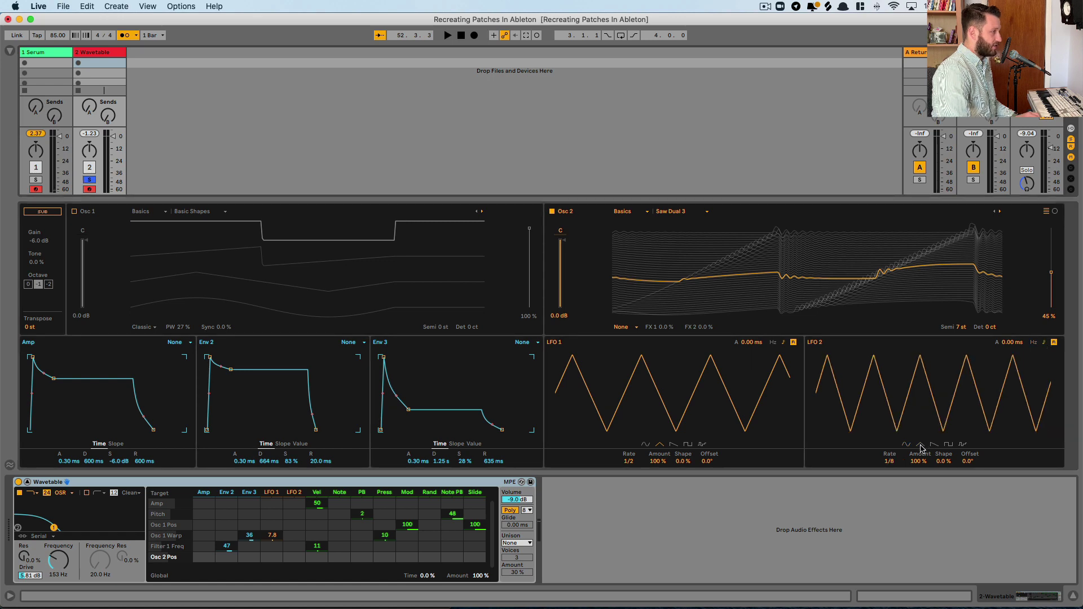
left_click_drag(892, 463, 891, 459)
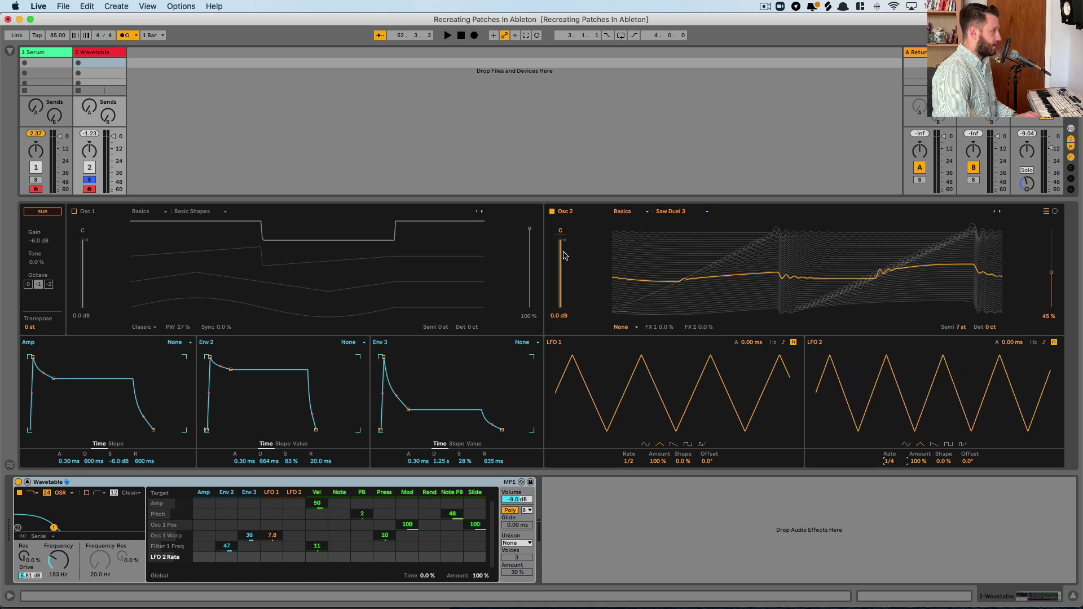
left_click_drag(564, 256, 565, 258)
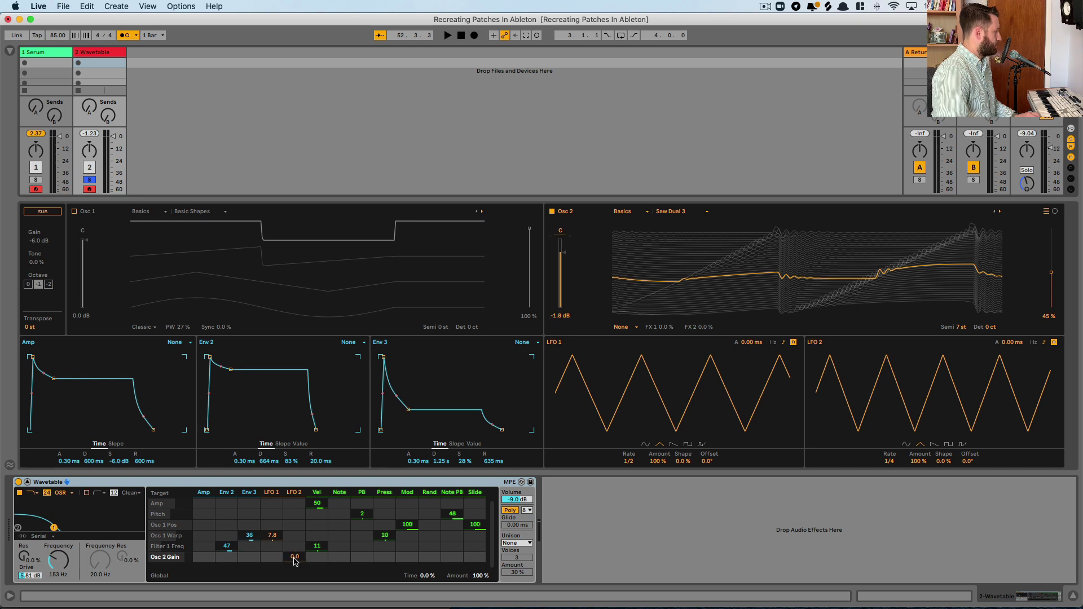
left_click_drag(294, 561, 294, 541)
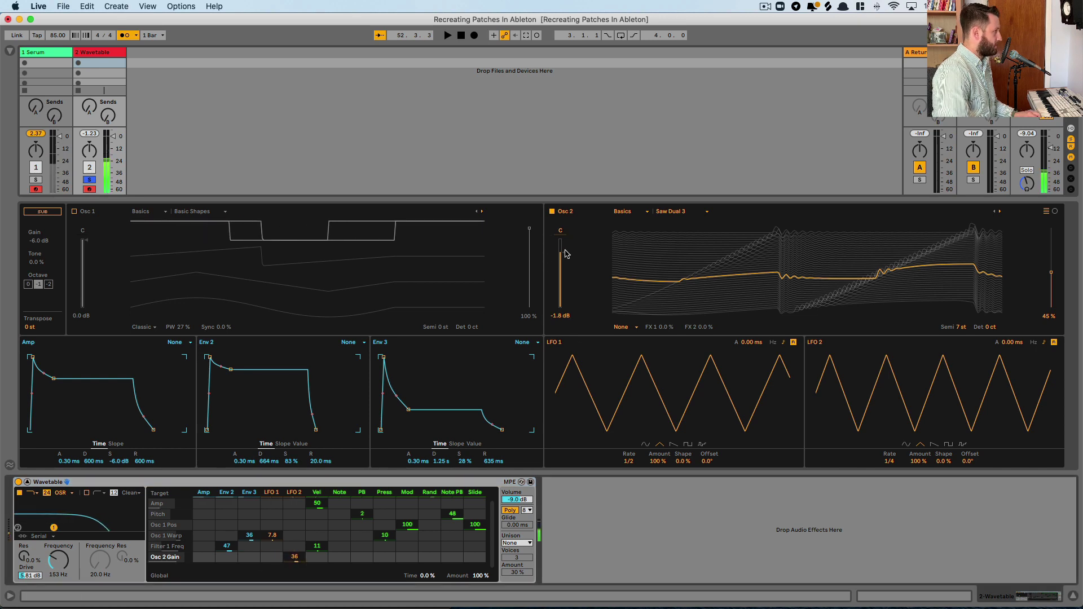
left_click_drag(292, 558, 294, 525)
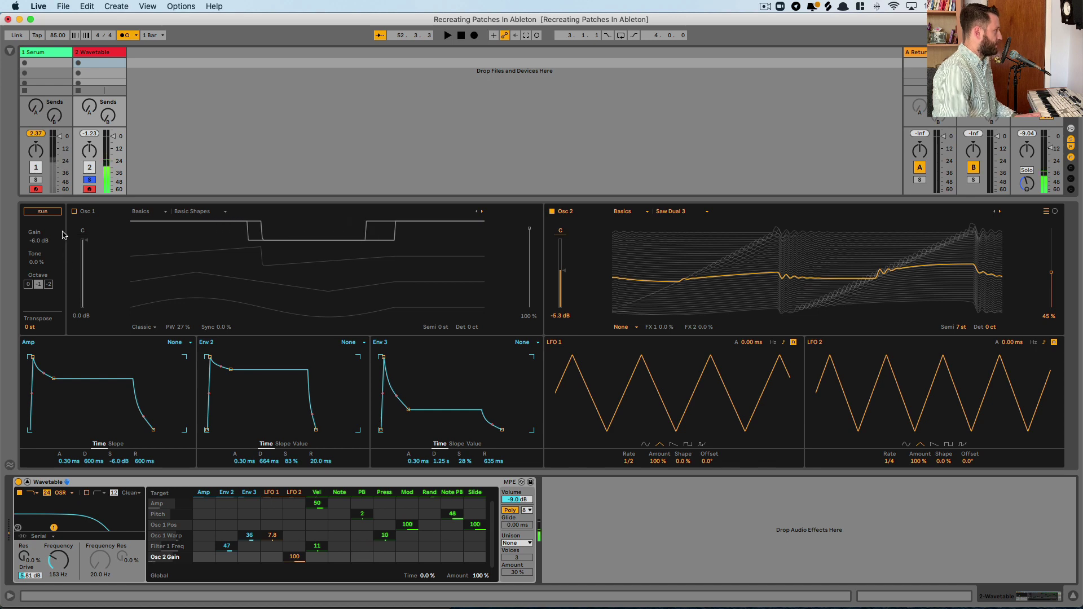
- Turn Osc 1 back on and compare Serum against Wavetable by soloing each
left_click(73, 212)
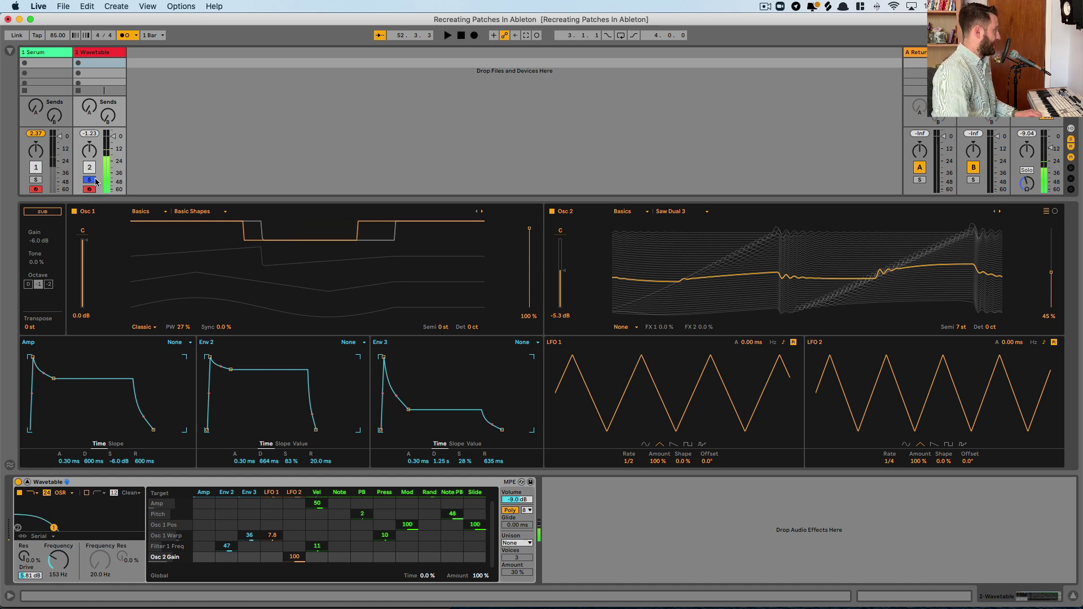
left_click(35, 179)
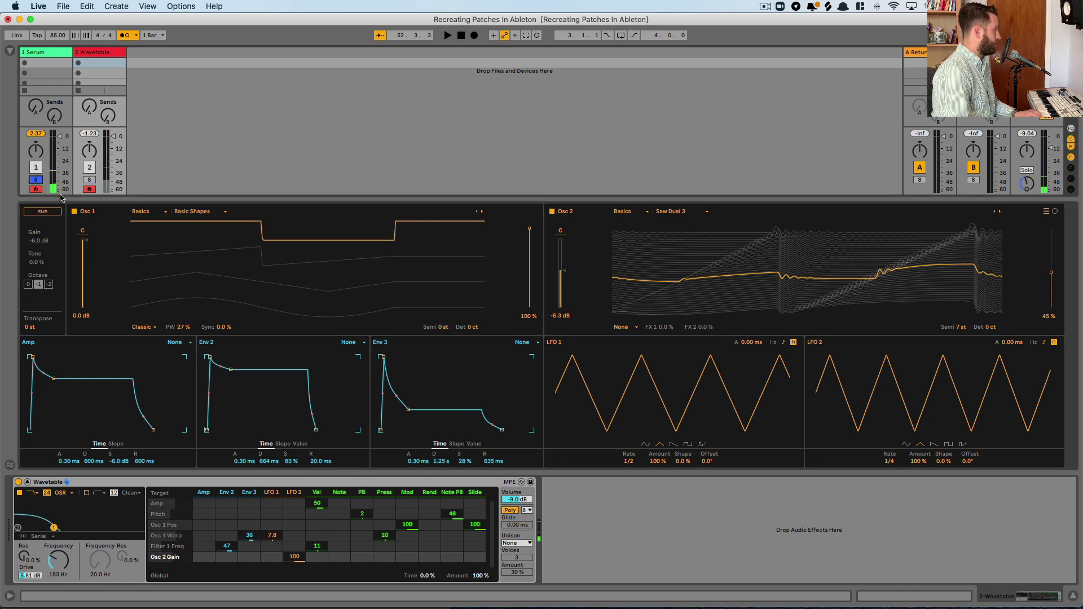
left_click(89, 180)
- Lower Osc 2 gain to -7.0 dB and reduce LFO 2's gain modulation, A/B-ing against Serum
left_click_drag(566, 276, 566, 282)
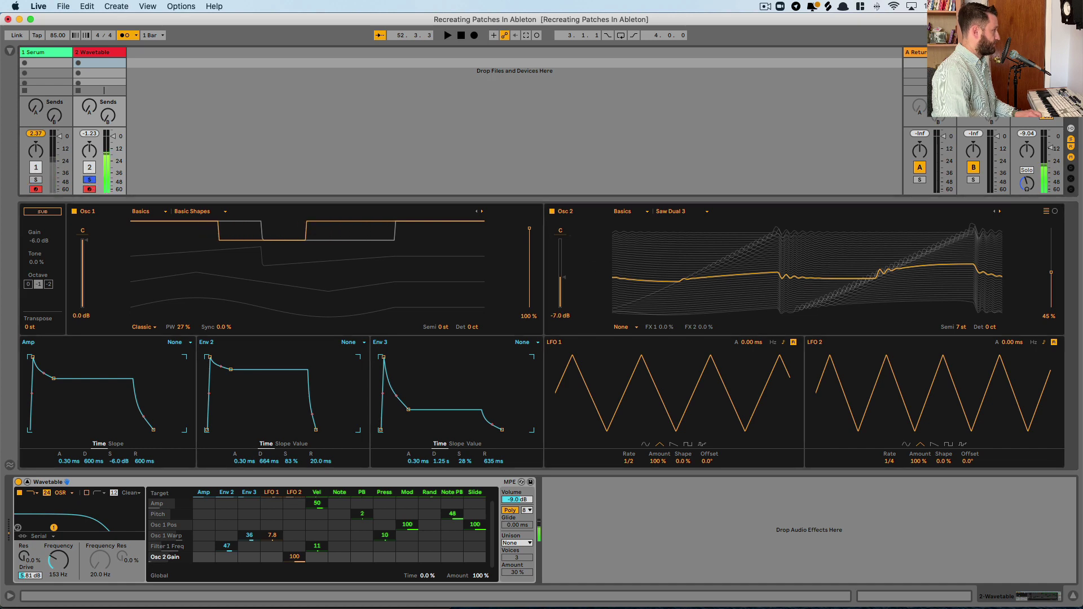
left_click_drag(295, 557, 294, 568)
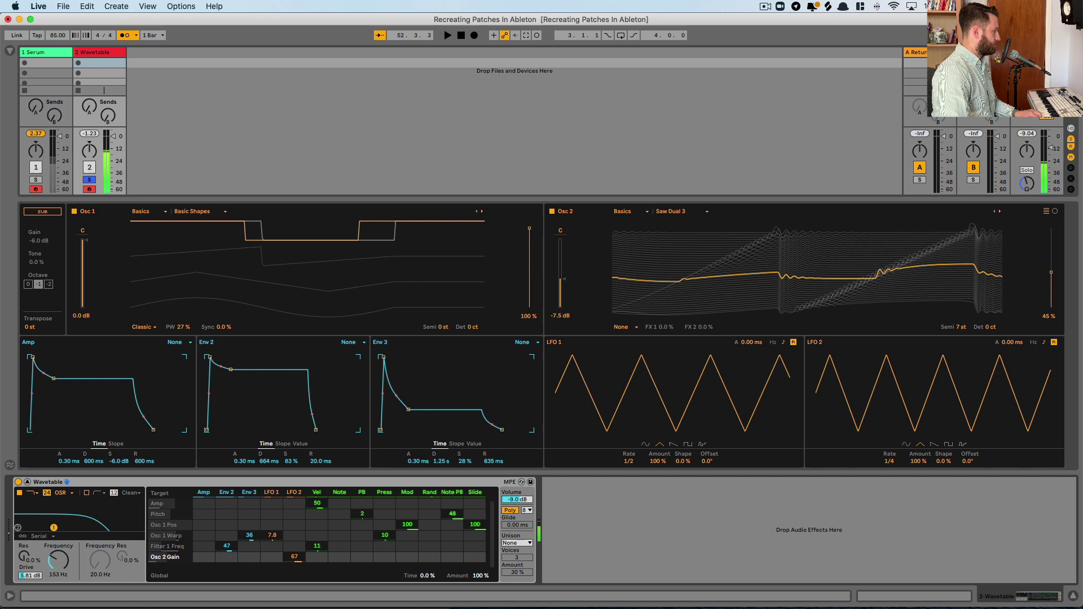
left_click(36, 180)
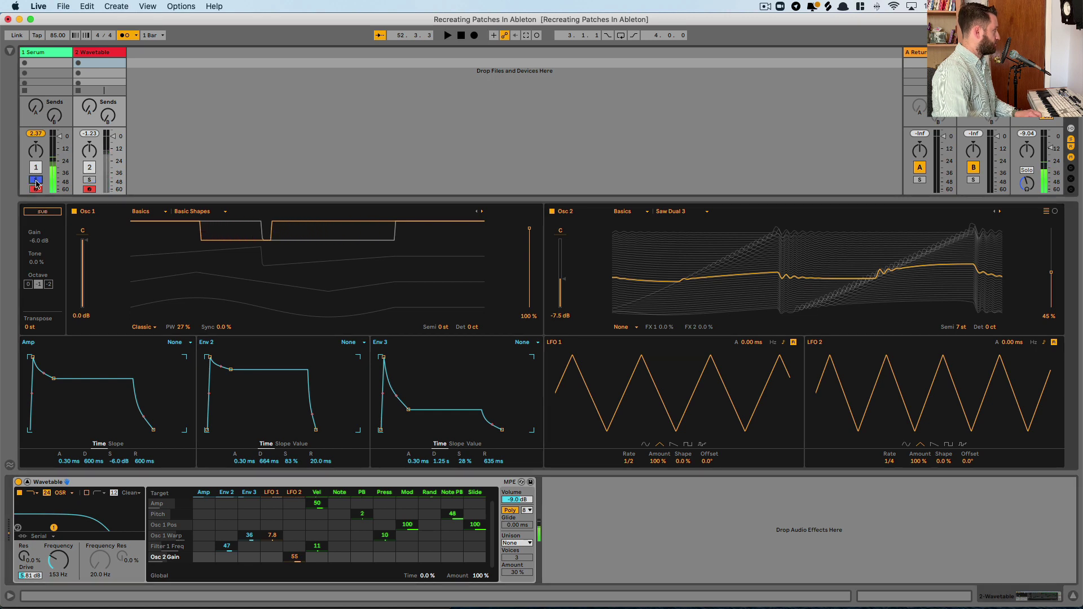
left_click(89, 180)
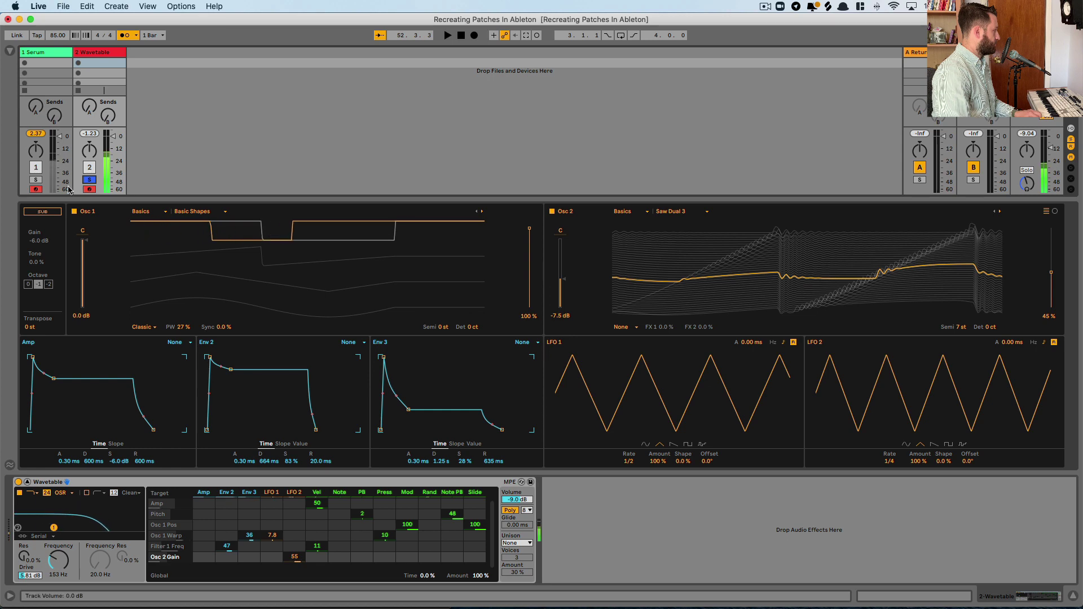
left_click(40, 180)
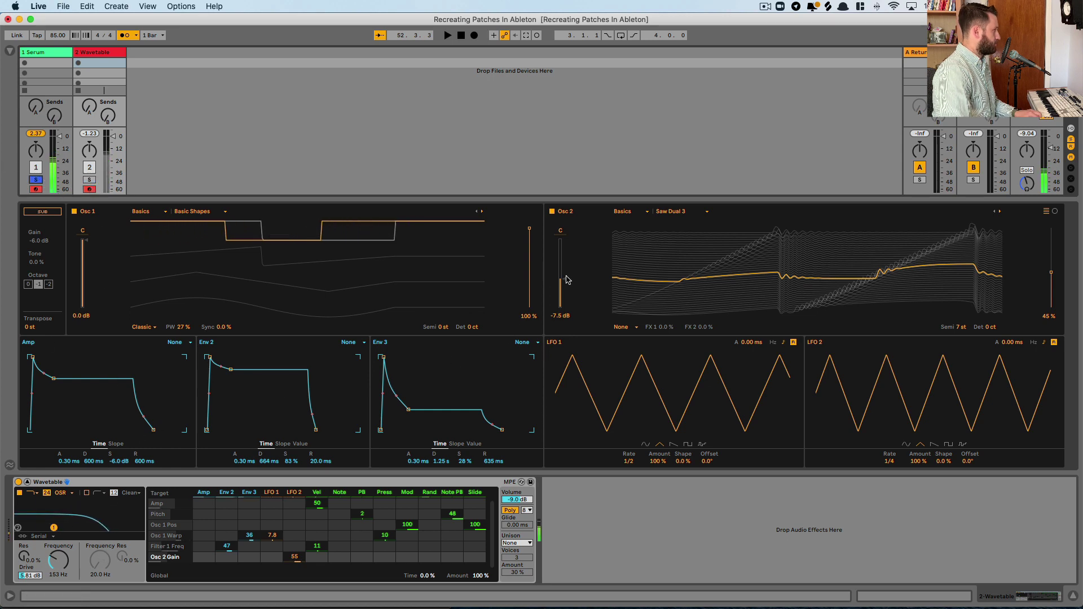
left_click(89, 180)
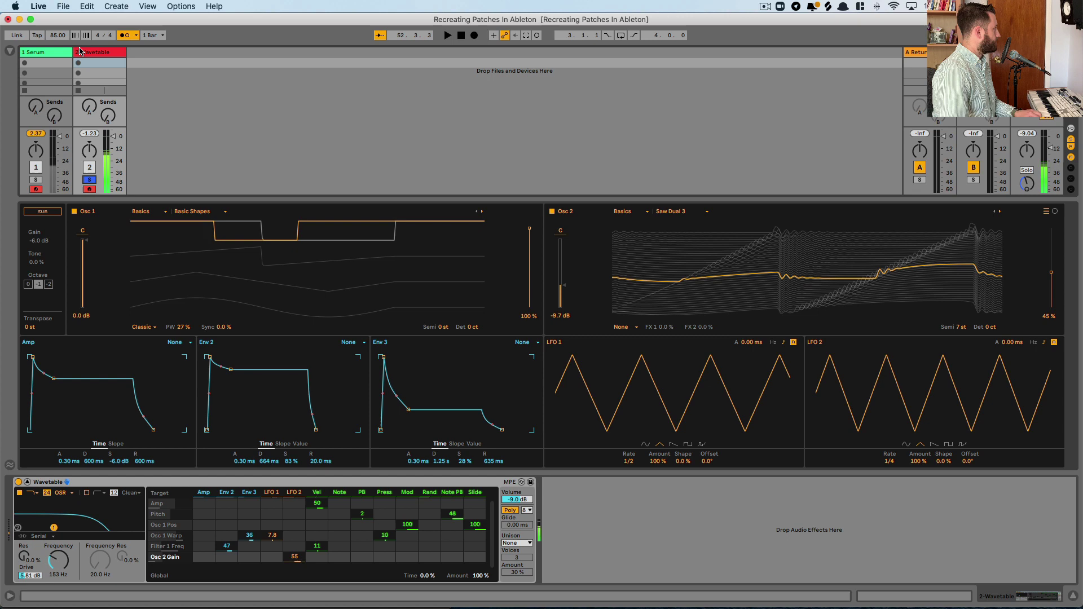
- Switch on Osc A and the sub in Serum, then enable Wavetable's sub oscillator
left_click(53, 55)
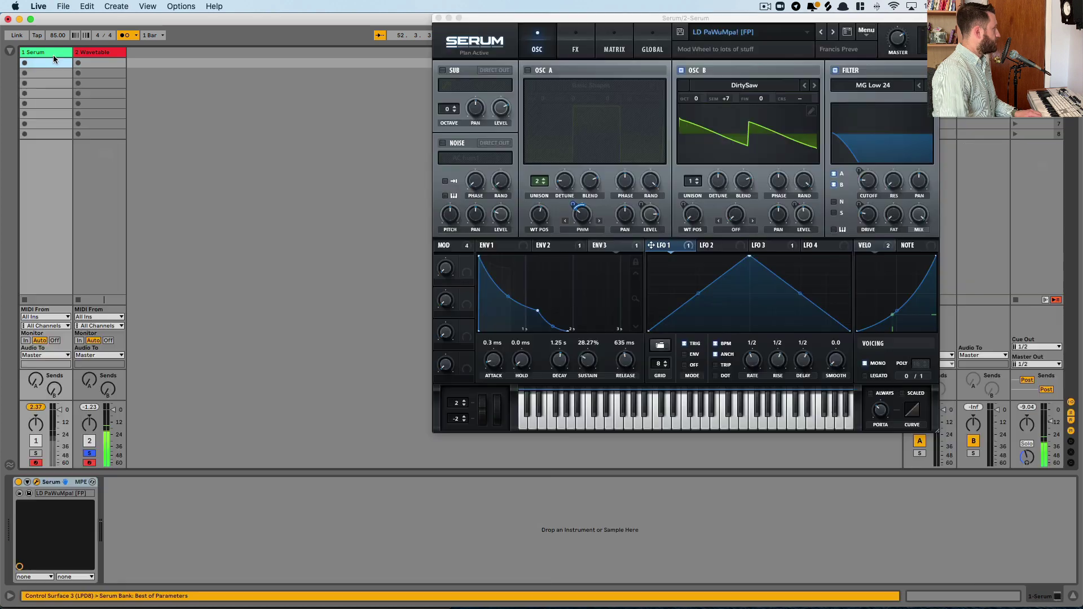
left_click(528, 70)
left_click(442, 70)
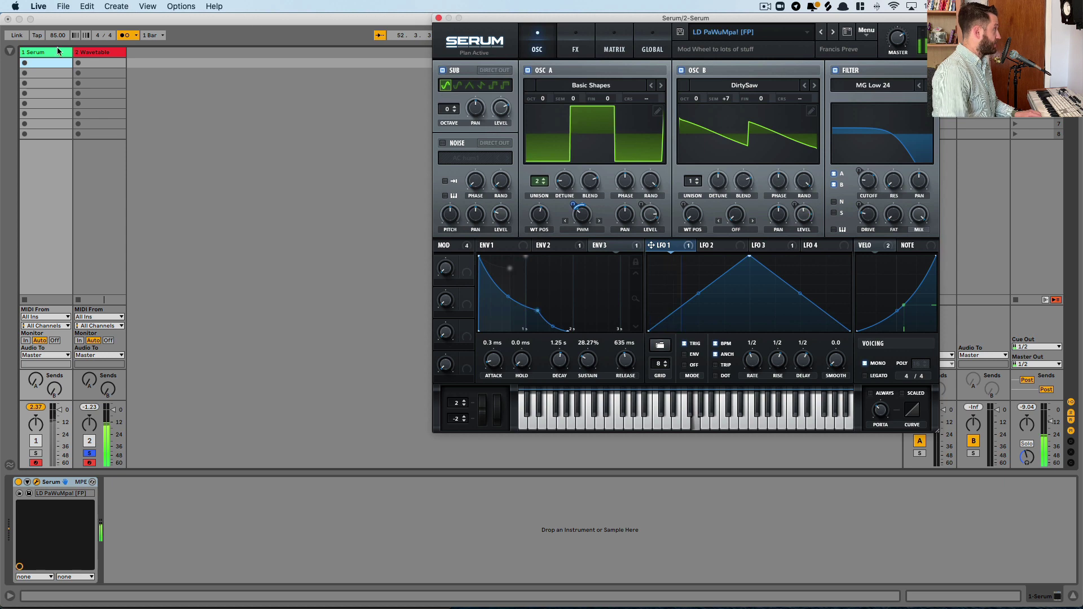
left_click(109, 52)
left_click(54, 213)
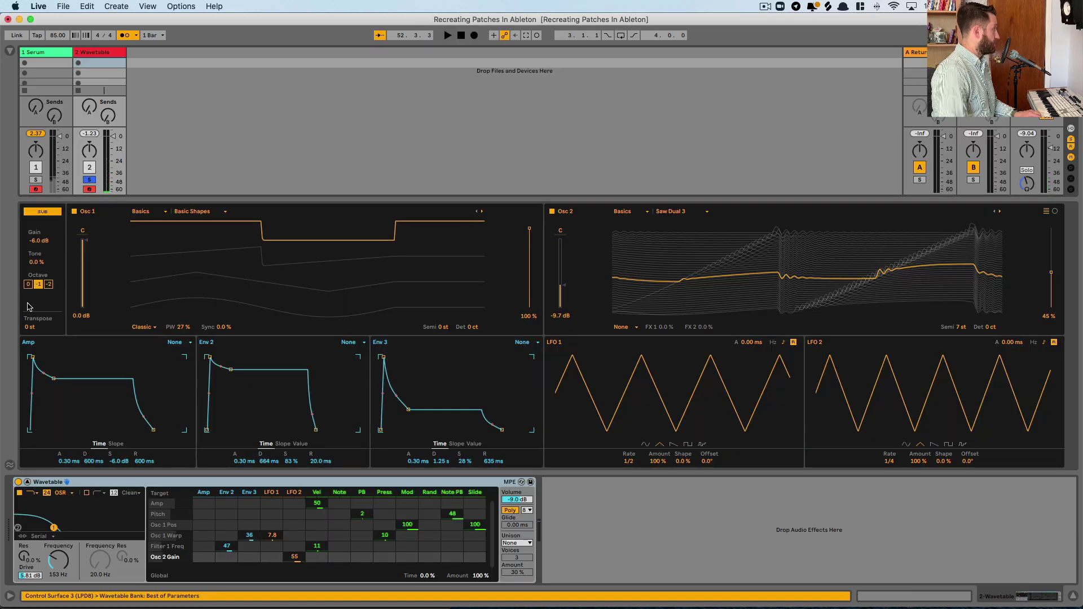
- Toggle Solo between Serum and Wavetable with undo/redo, ending on Serum soloed with its window open
left_click(37, 180)
key("super+z")
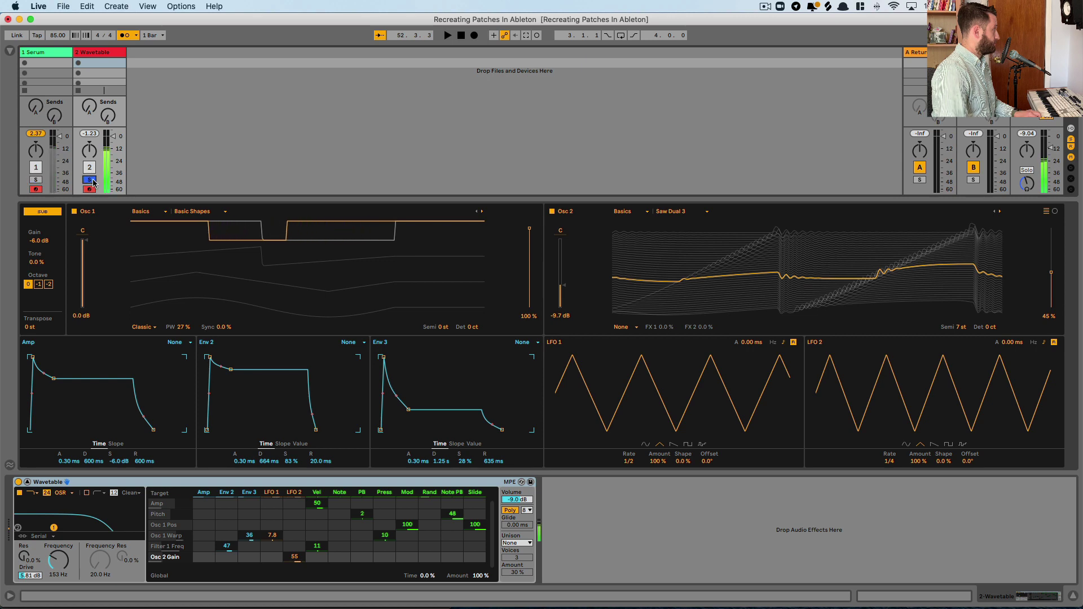
key("super+shift+z")
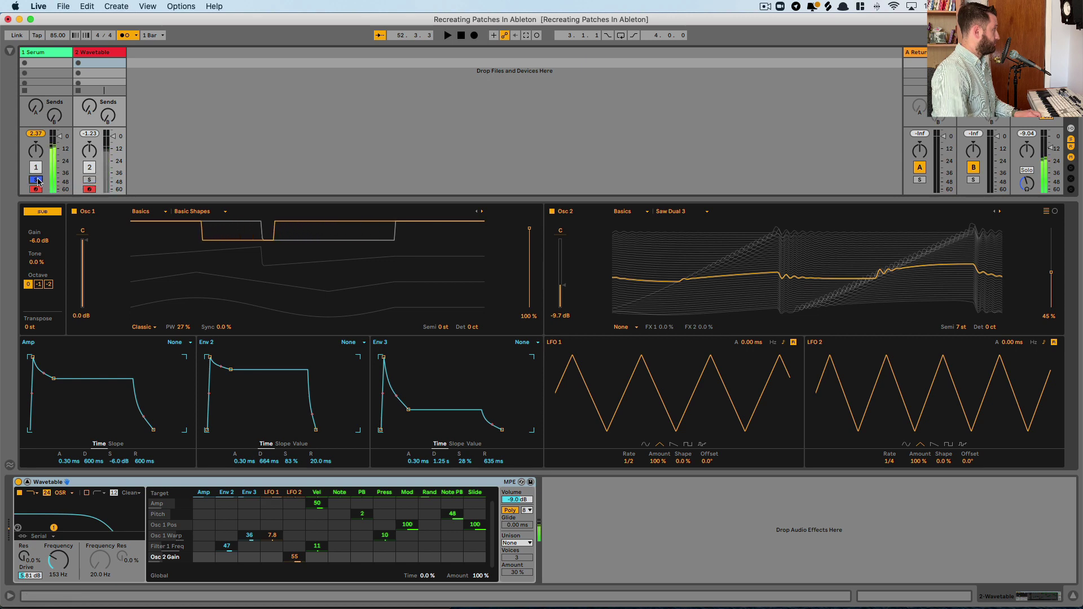
left_click(93, 180)
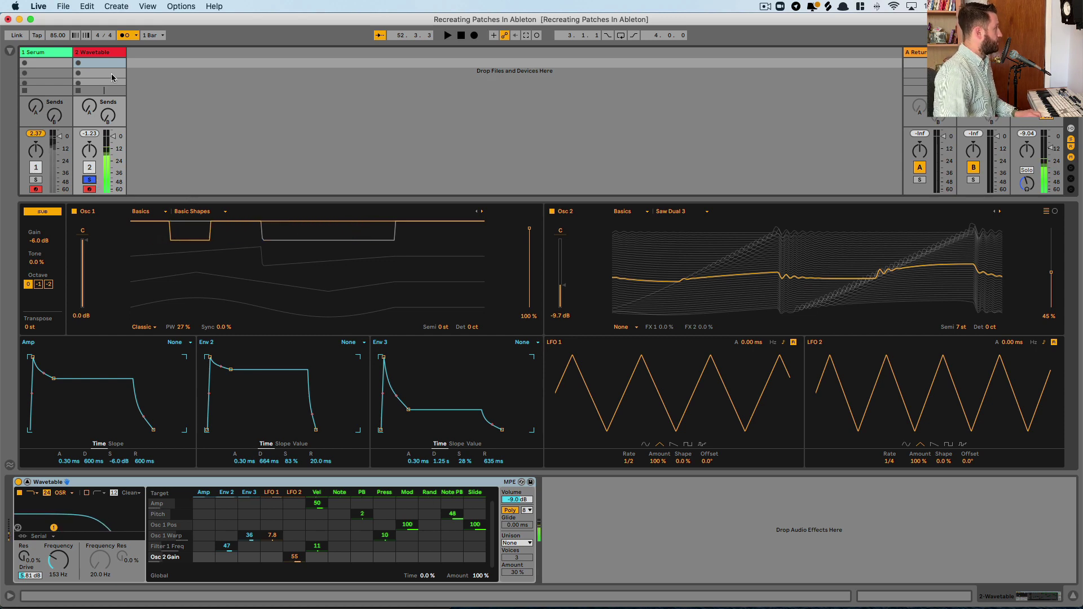
key("super+z")
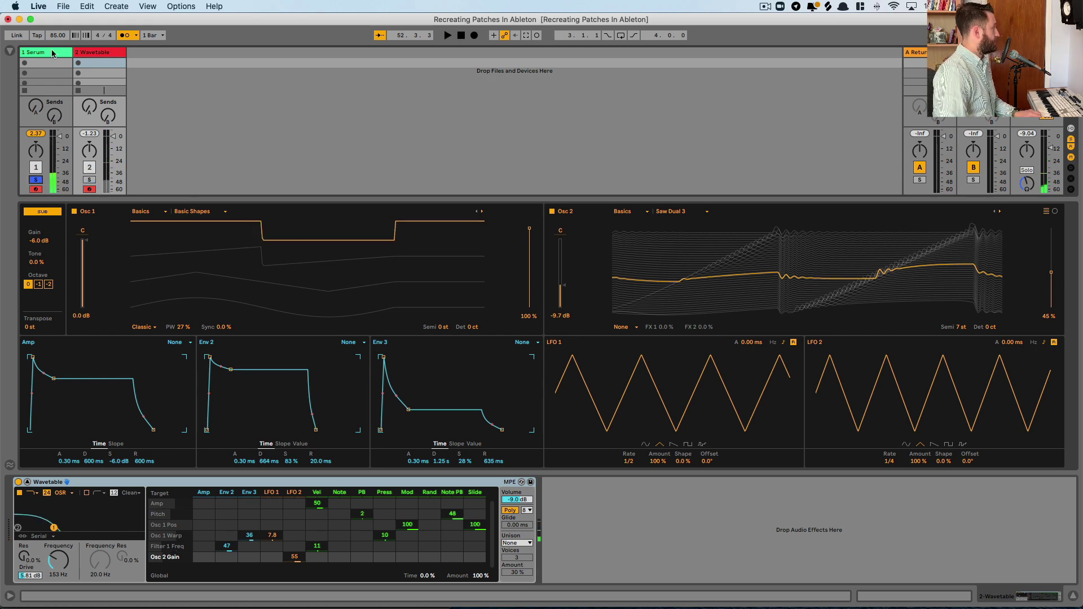
left_click(51, 53)
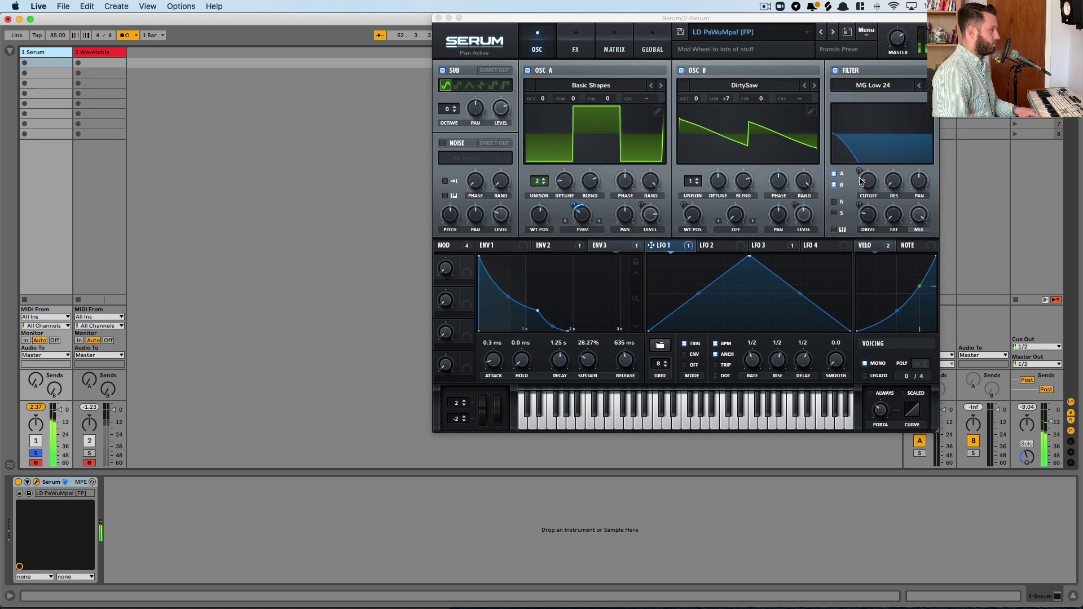
mouse_move(858, 175)
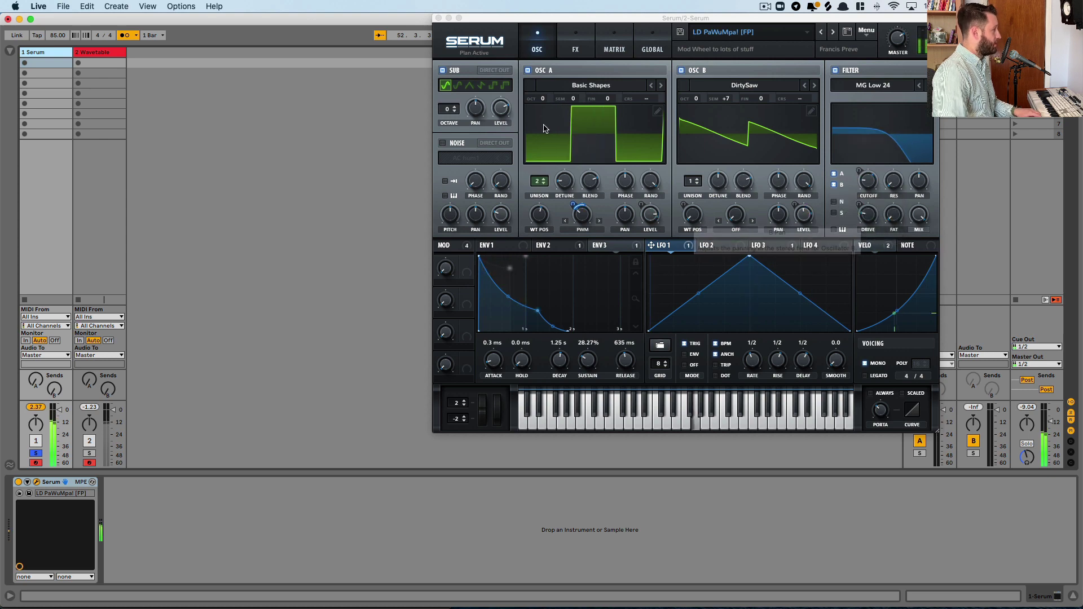
left_click(110, 57)
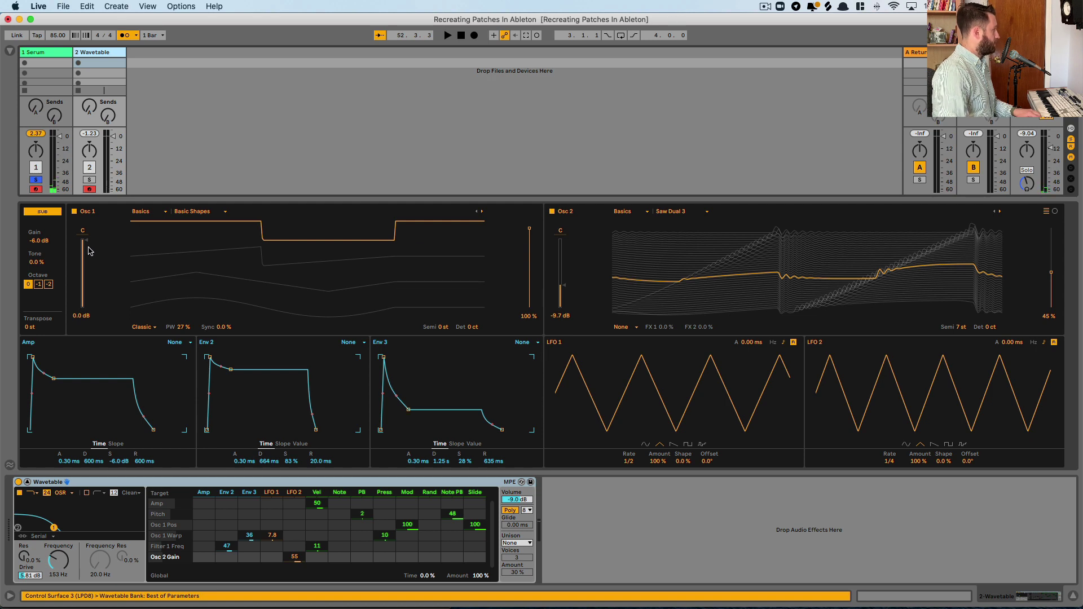
- Set Osc 1 gain to -1.2 dB, velocity to Osc 2 Gain at 45, and filter drive to 6.94 dB
left_click_drag(89, 251, 88, 256)
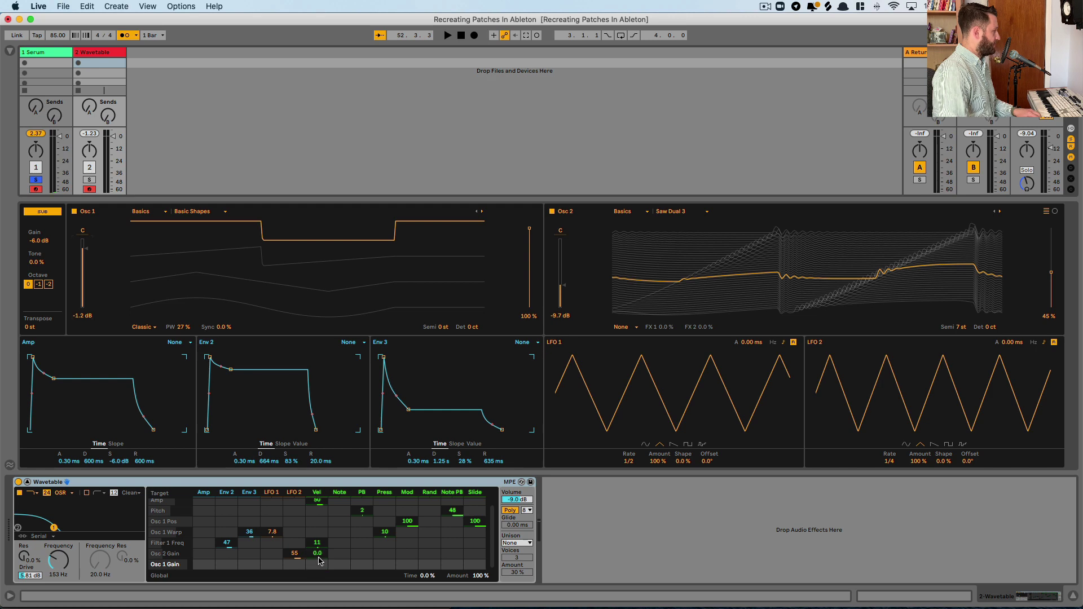
left_click(320, 552)
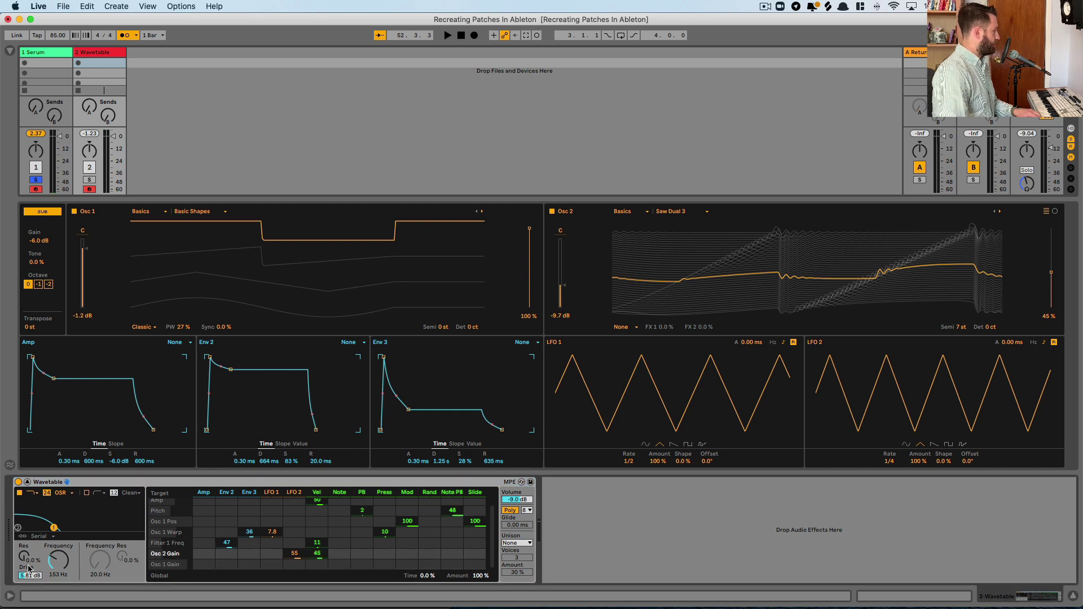
left_click(60, 566)
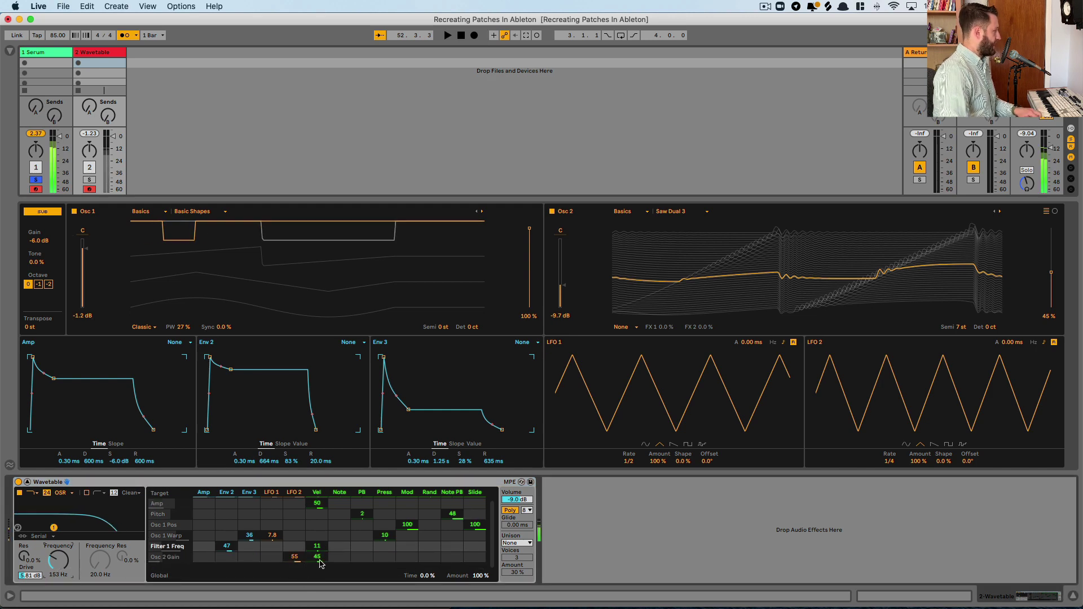
left_click_drag(30, 575, 3, 278)
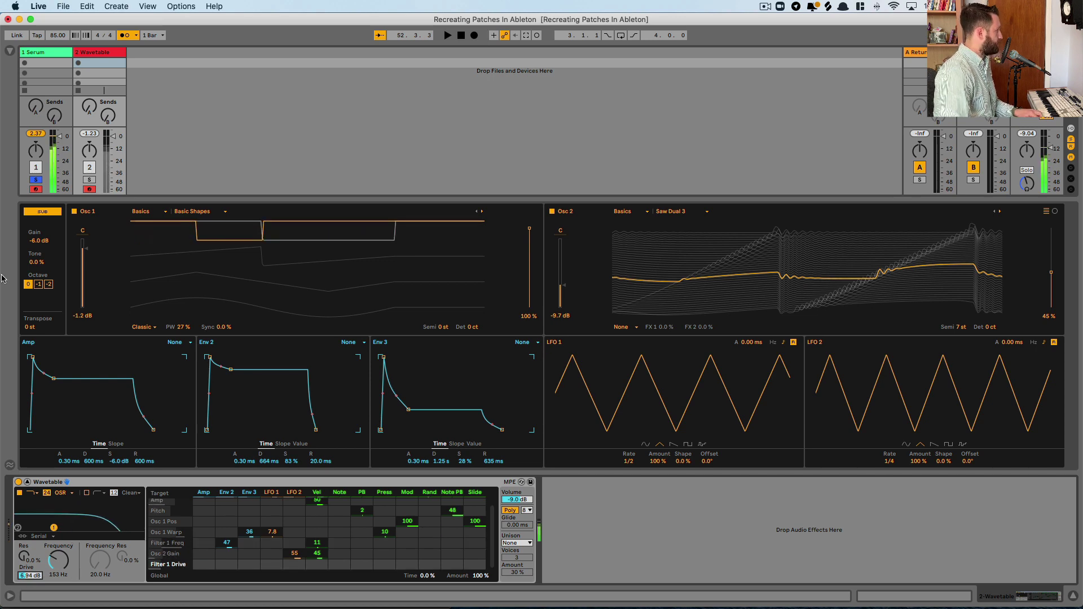
- Solo Wavetable, then view Serum's FX page with its Delay and Compressor
left_click(89, 179)
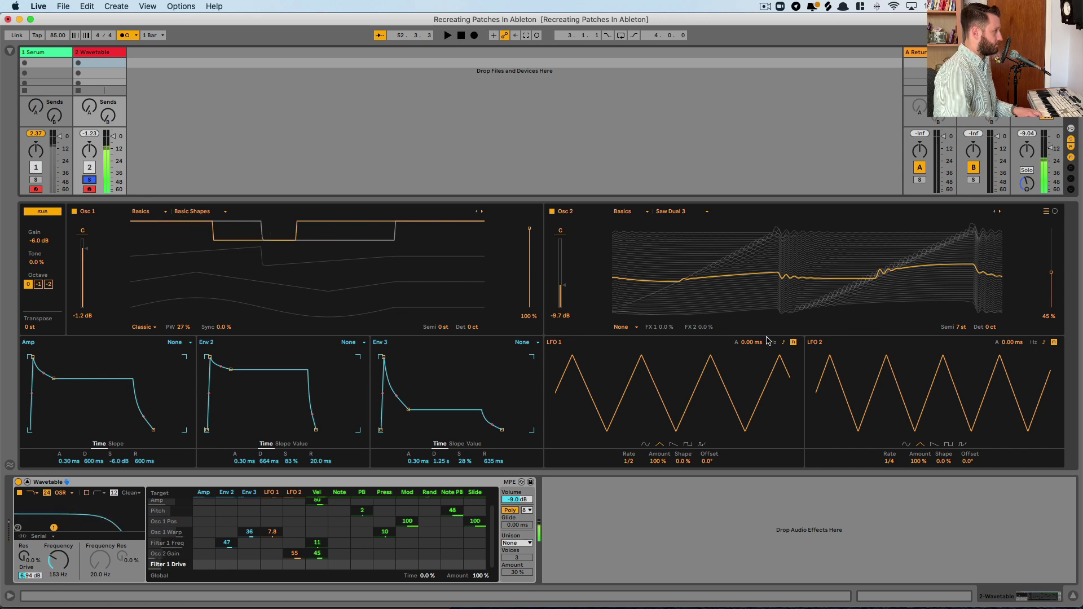
left_click(54, 55)
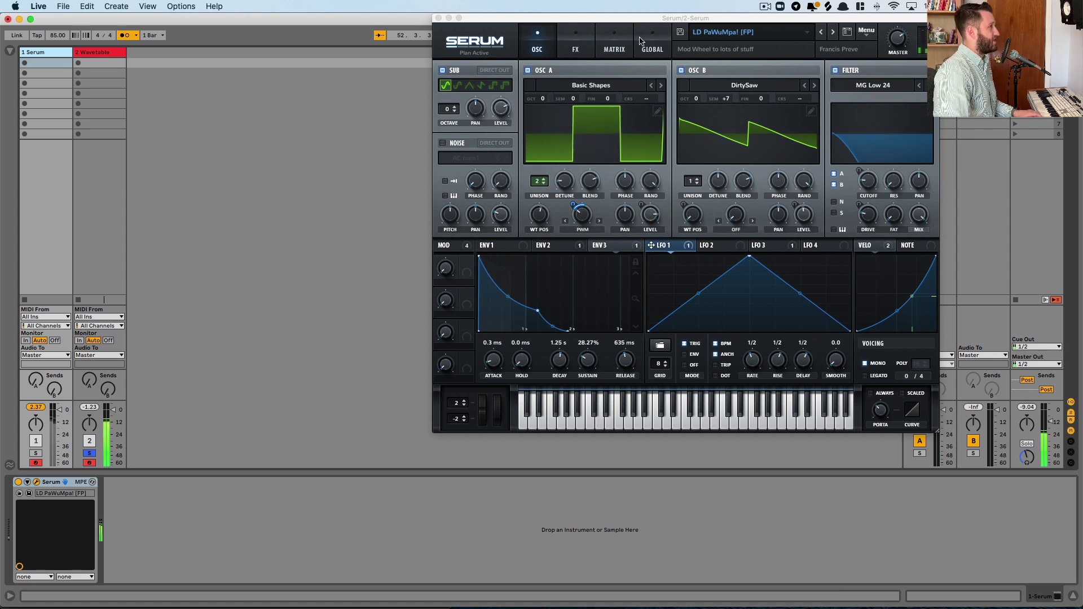
left_click(574, 42)
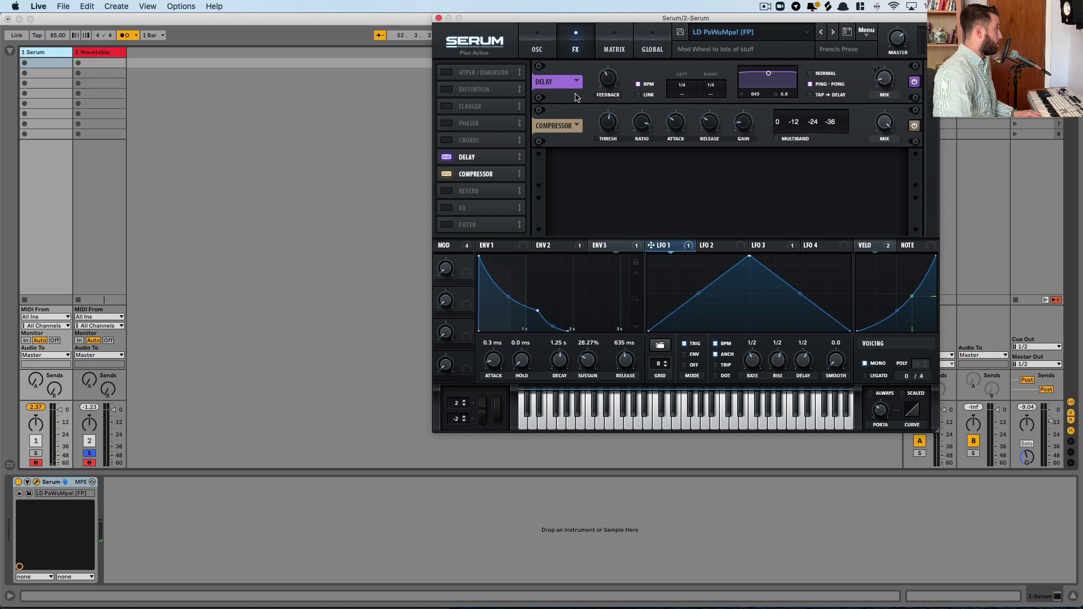
- Add a Delay after Wavetable, change its time from 3 to 4, and enable Ping Pong
left_click(95, 52)
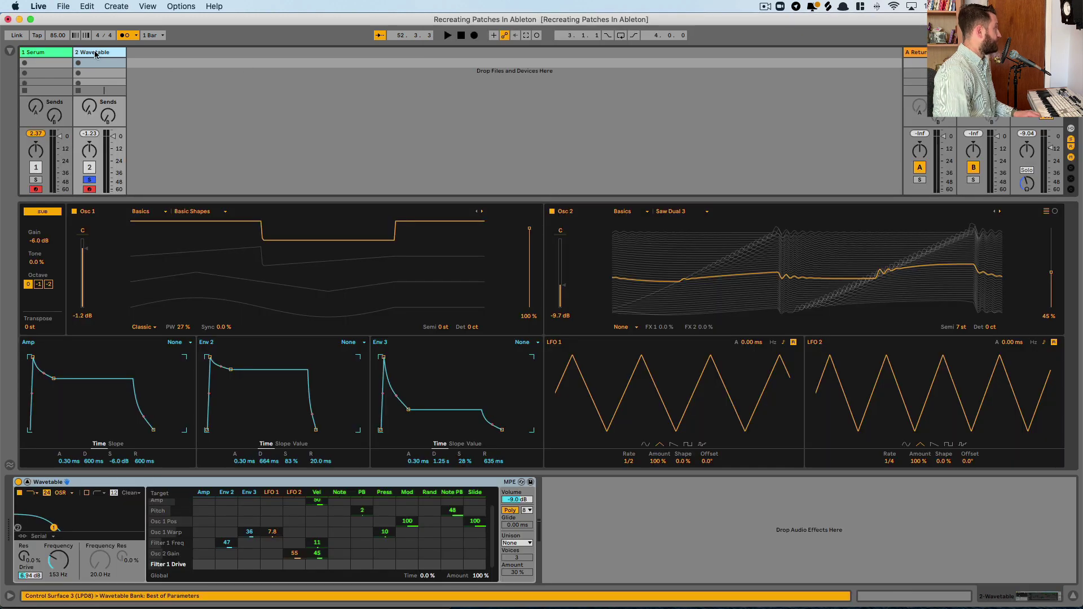
left_click(10, 51)
left_click(38, 140)
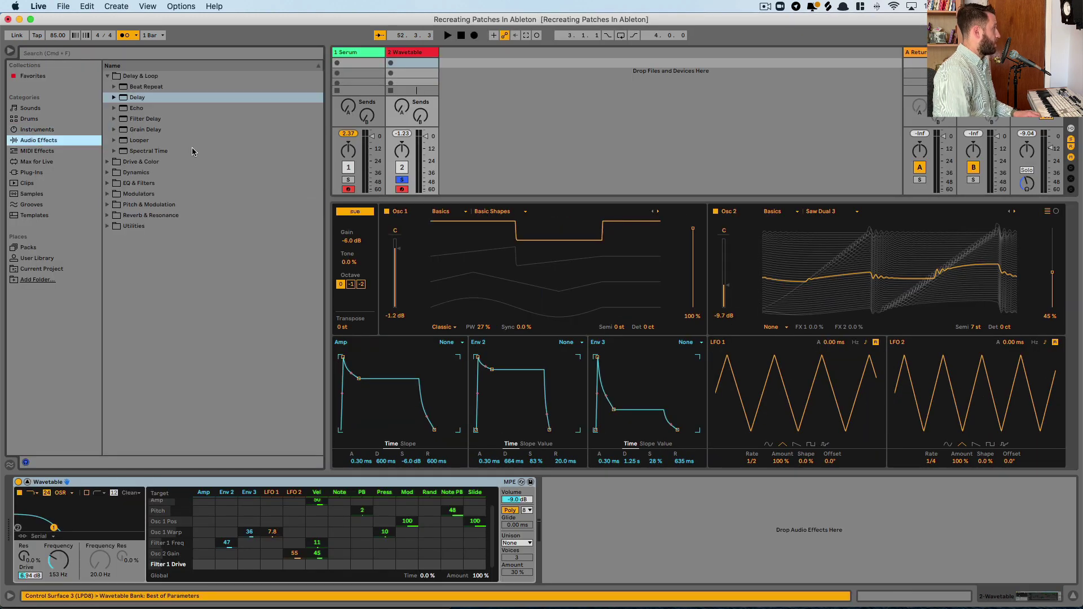
left_click_drag(137, 97, 594, 522)
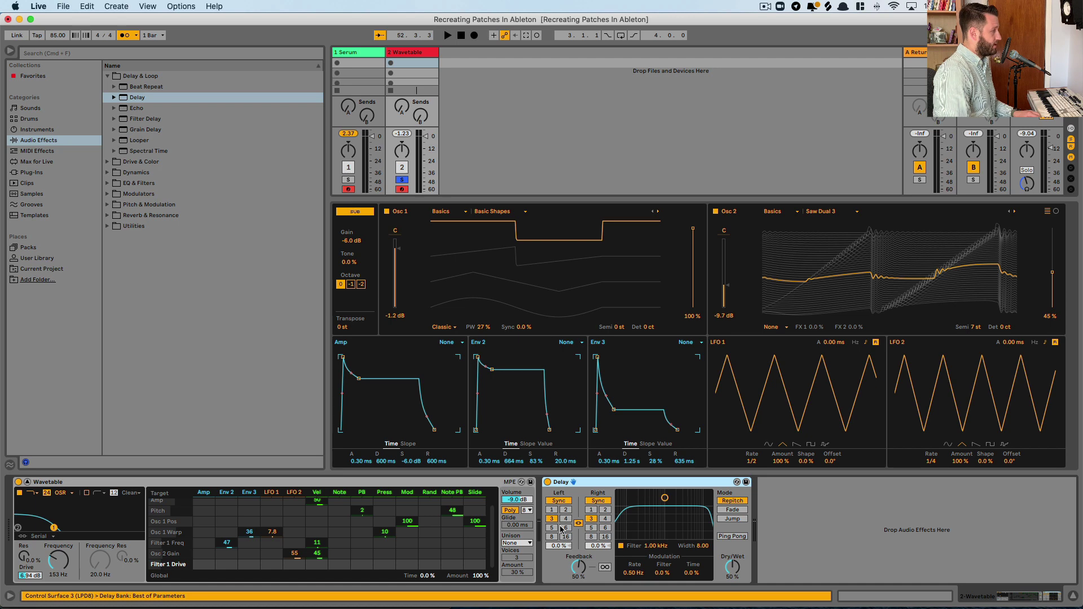
left_click(565, 522)
left_click(733, 536)
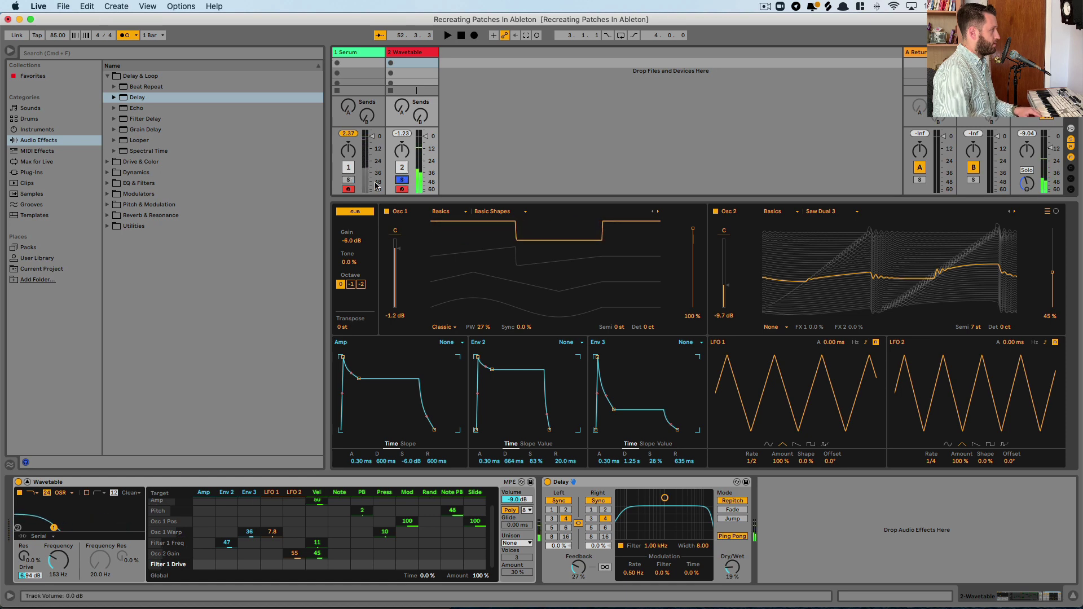
- Raise filter drive to 7.31 dB, velocity to Osc 2 Gain 56 and Filter 1 Freq 38, comparing with Serum
left_click(347, 179)
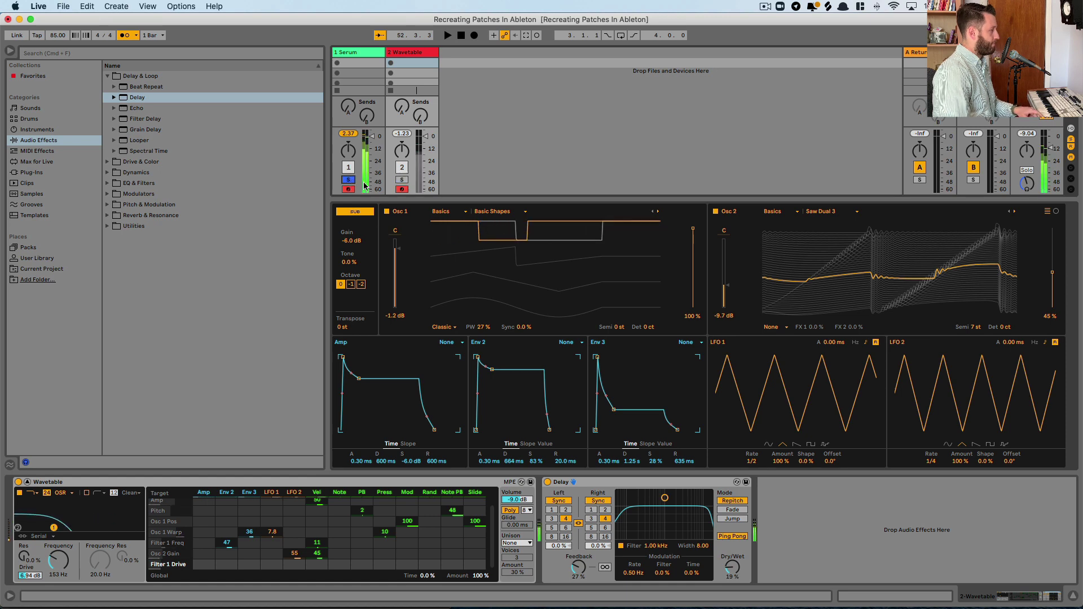
left_click(403, 181)
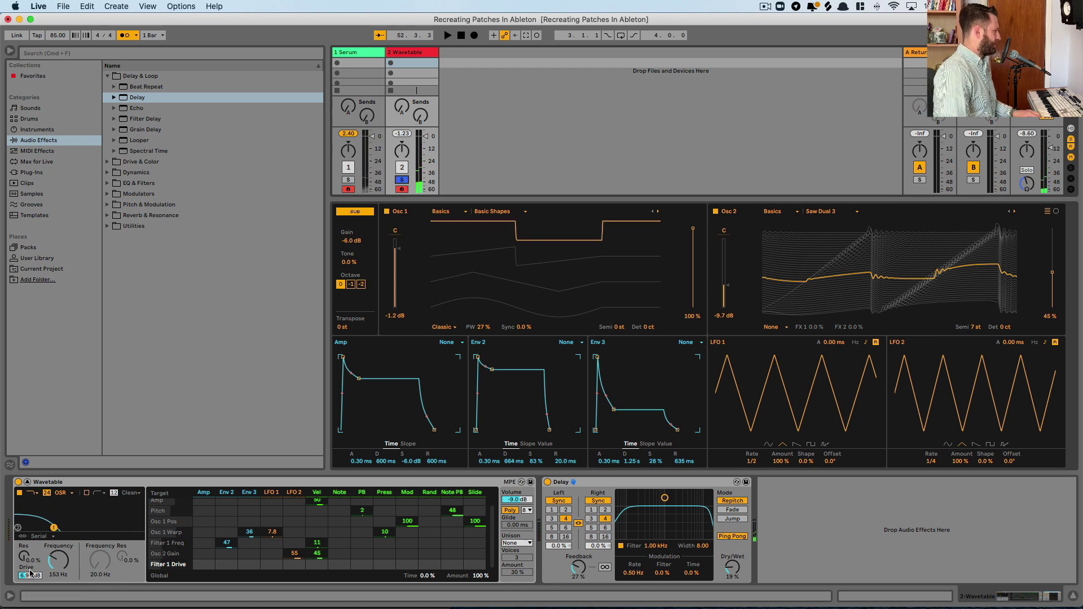
left_click_drag(31, 573, 31, 568)
left_click_drag(320, 557, 318, 583)
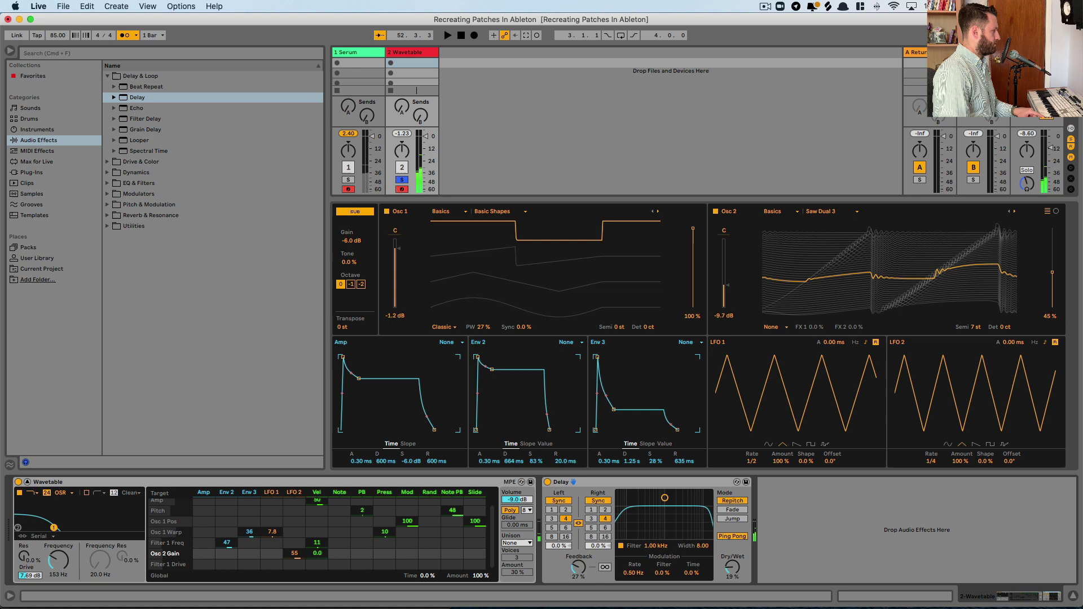
left_click_drag(315, 544, 315, 534)
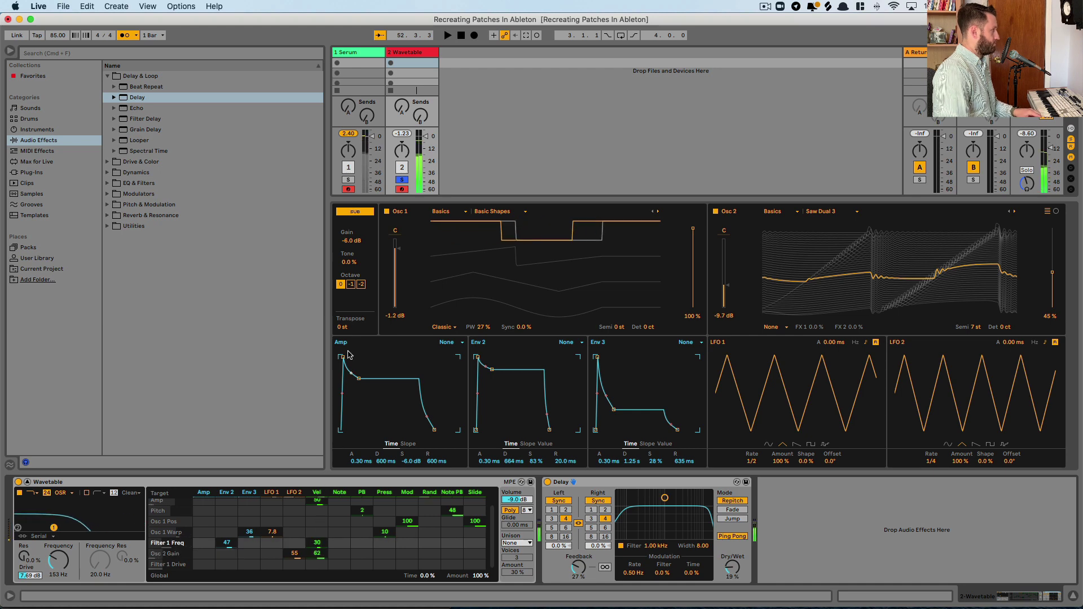
left_click(348, 180)
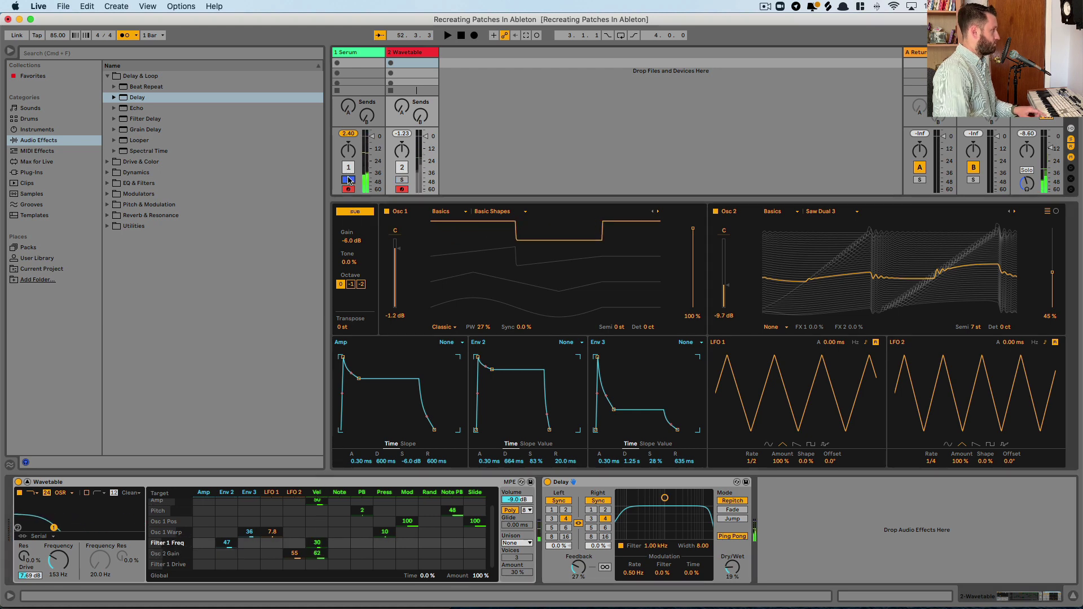
left_click(402, 180)
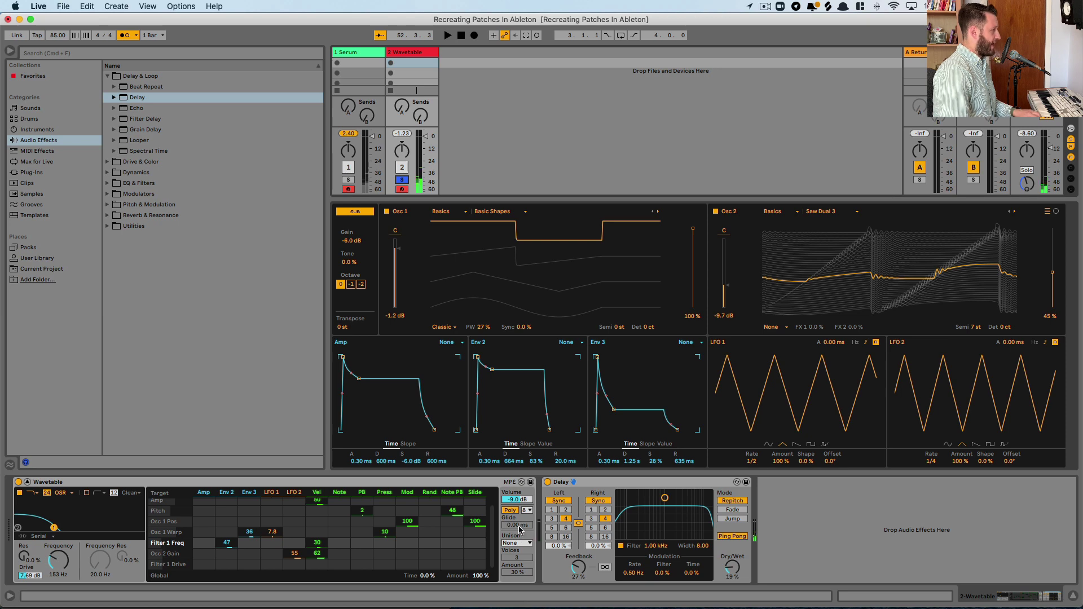
- Switch Wavetable to mono with 3.77 ms glide and compare it against Serum
left_click(513, 510)
left_click_drag(520, 528, 520, 527)
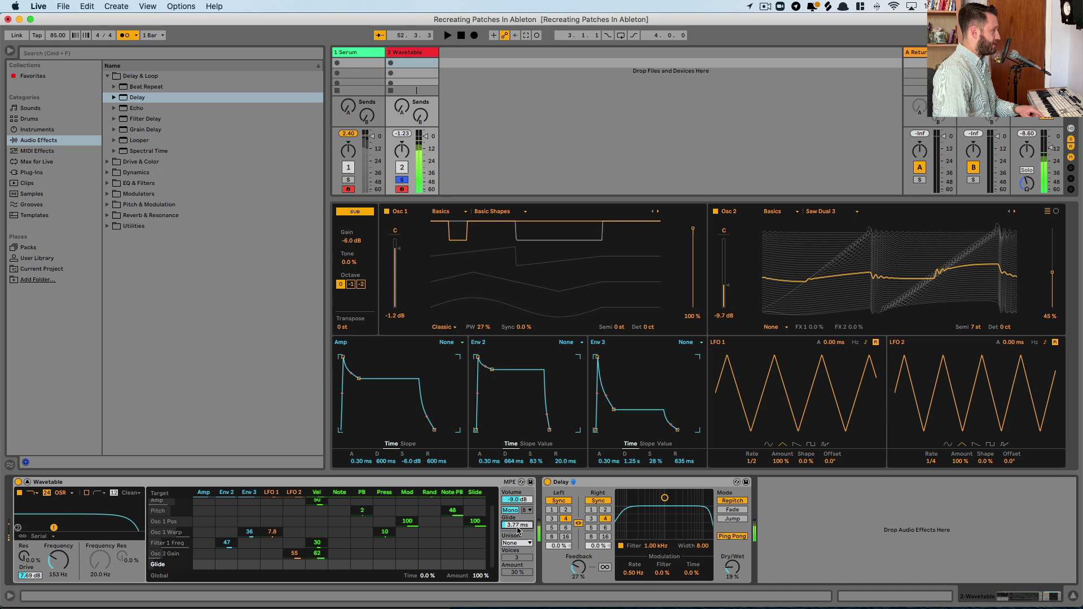
left_click(348, 179)
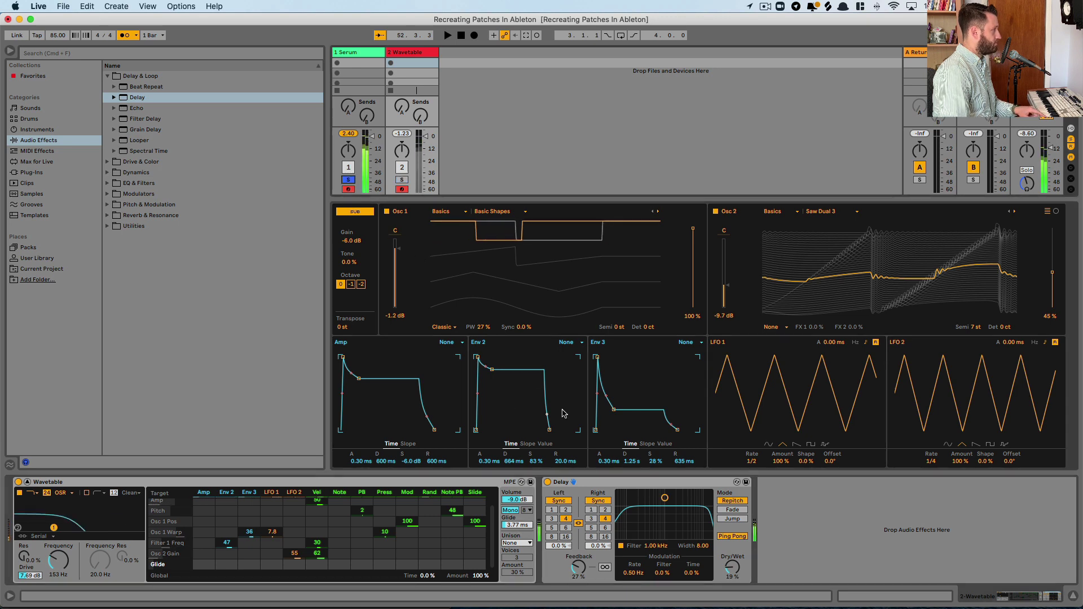
left_click(401, 180)
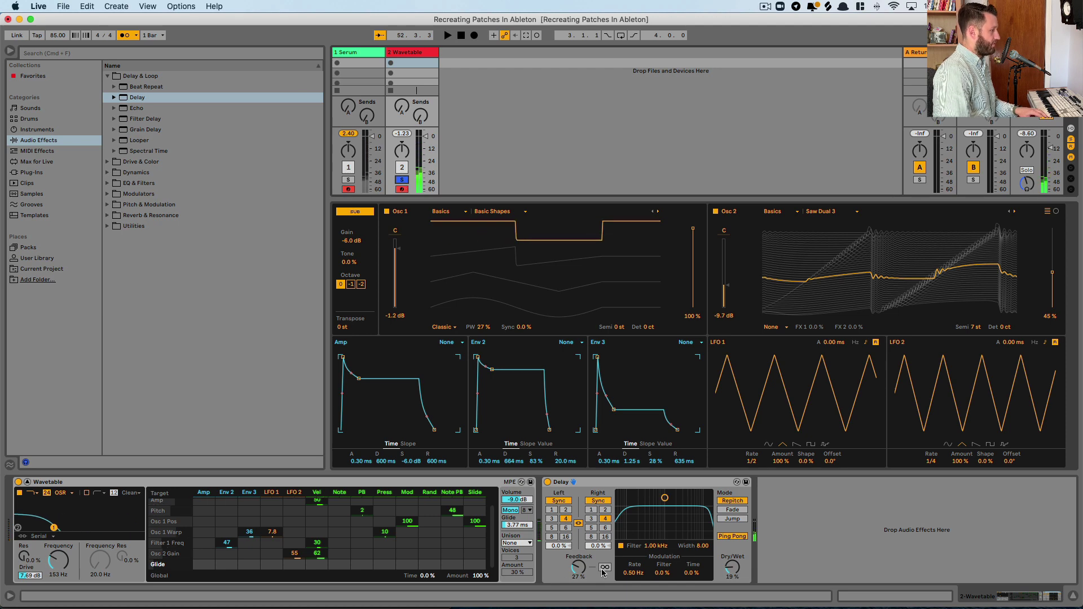
- Lower the Delay to 24% feedback and 12% dry/wet, then A/B with Serum
left_click(578, 568)
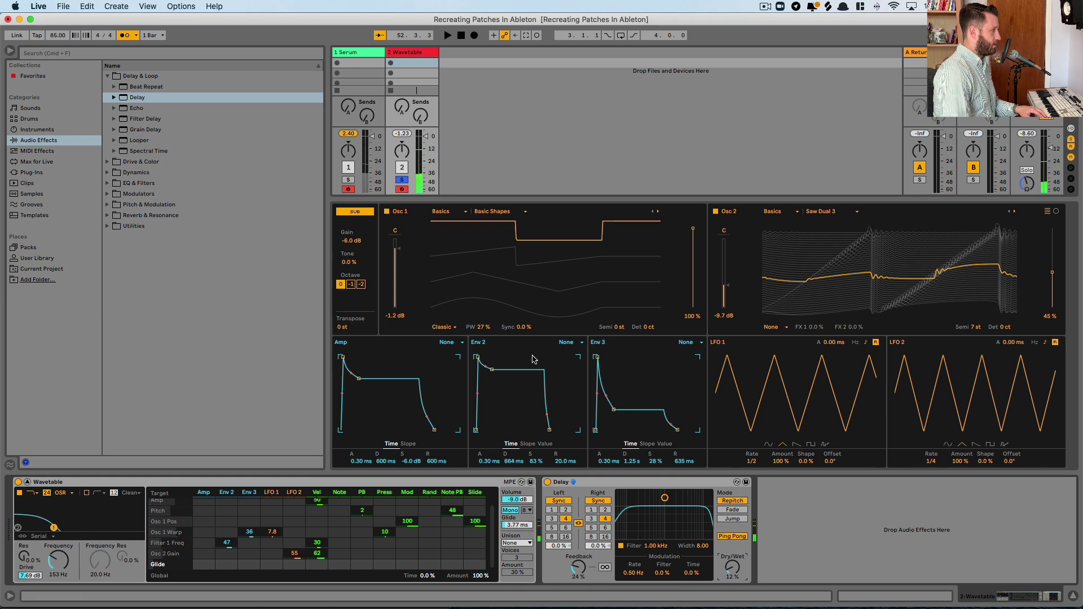
left_click(348, 179)
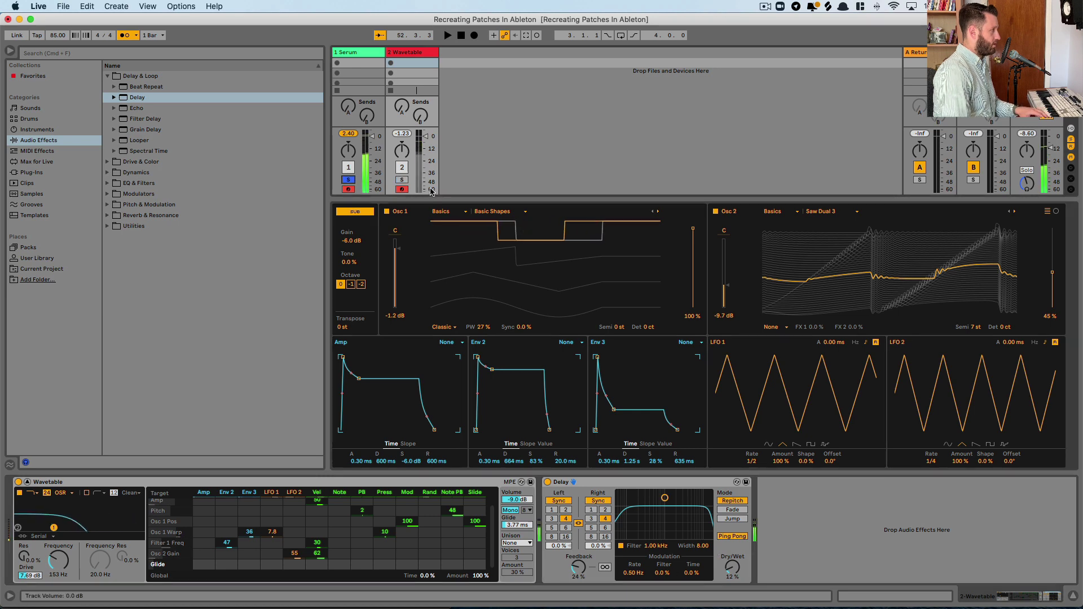
left_click(404, 180)
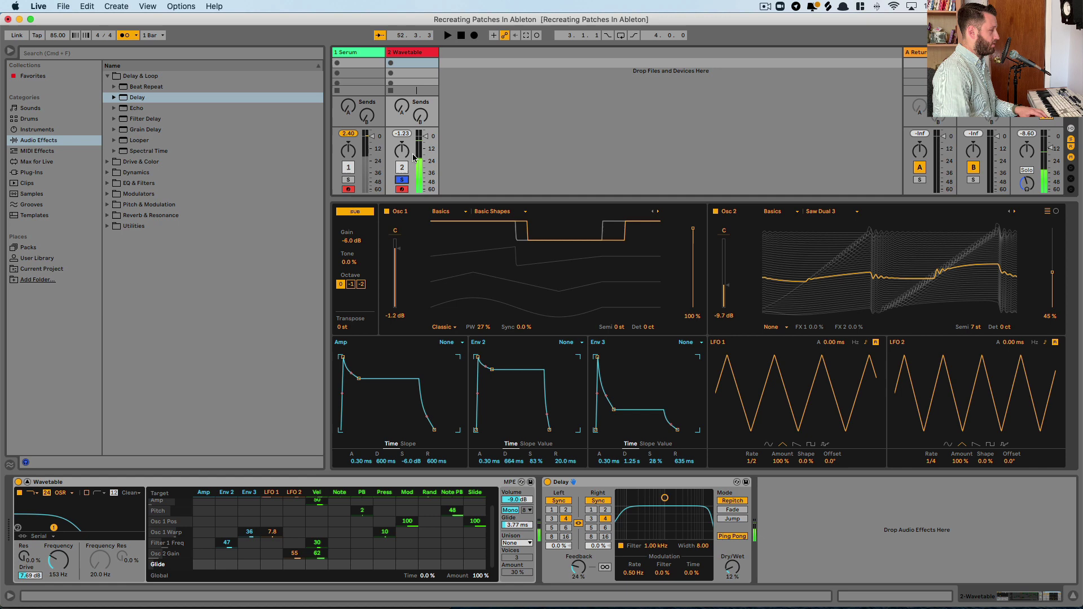
left_click(362, 51)
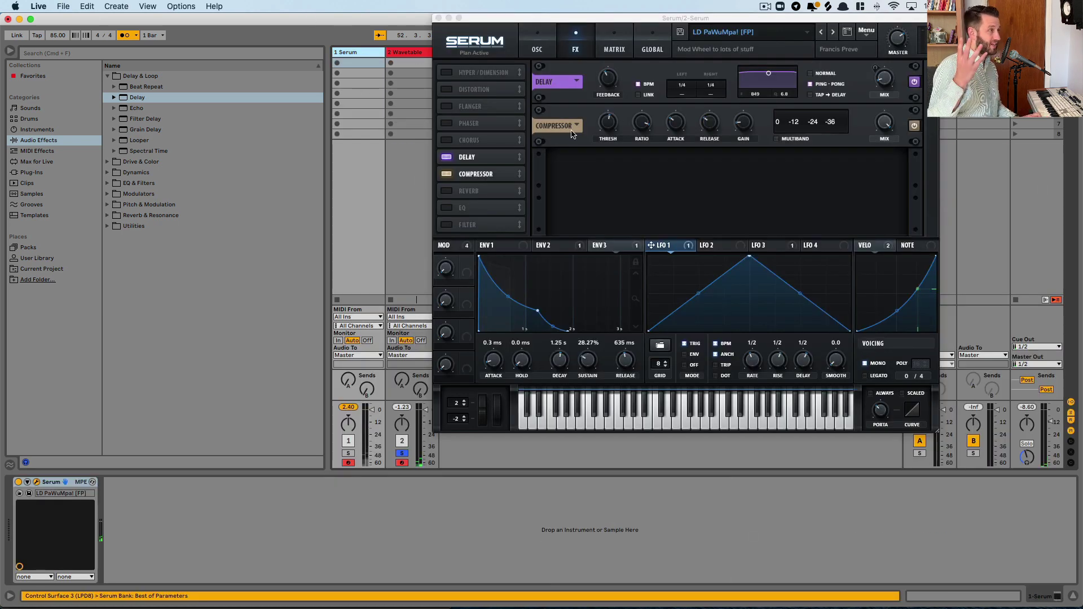
left_click(609, 126)
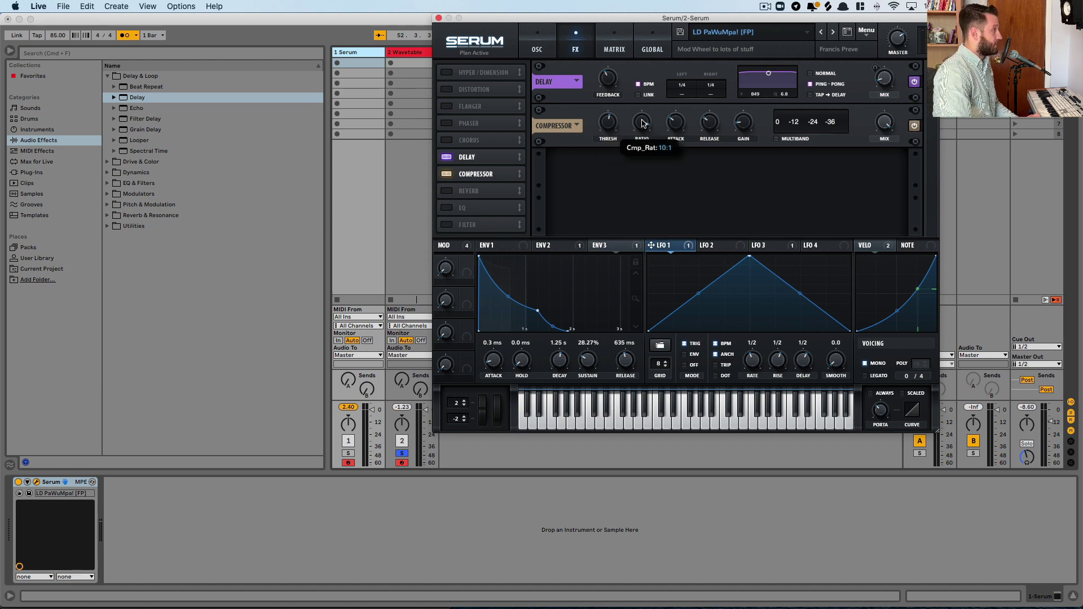
mouse_move(684, 125)
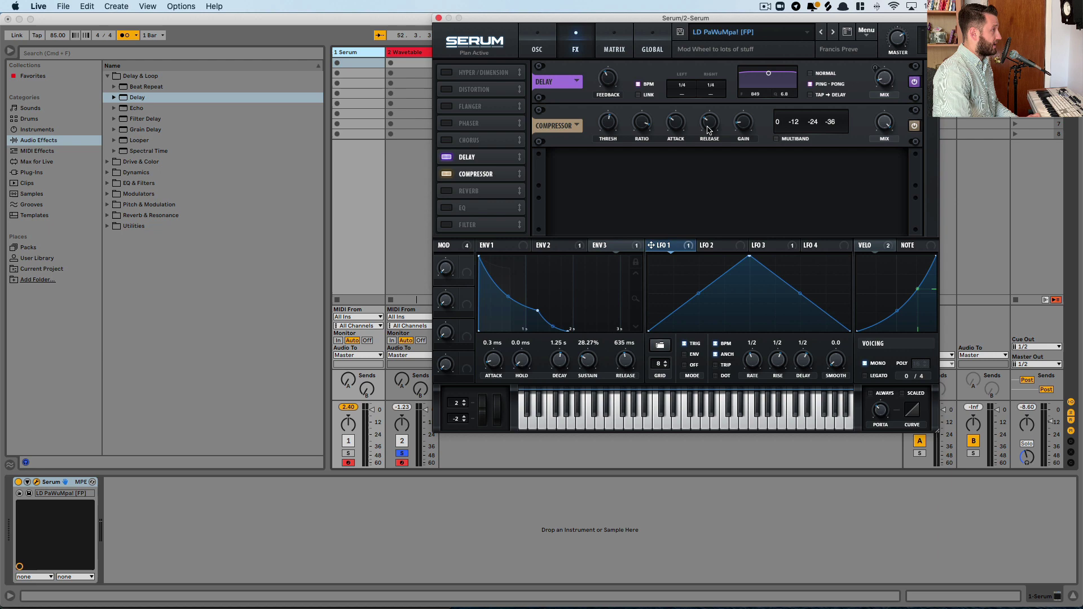
left_click(377, 77)
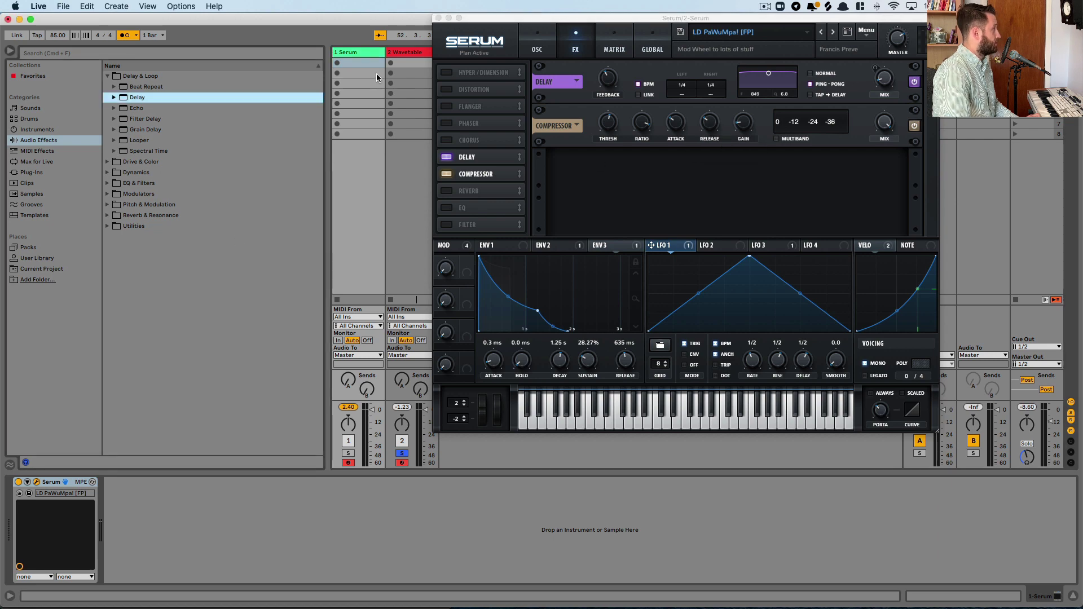
left_click(413, 52)
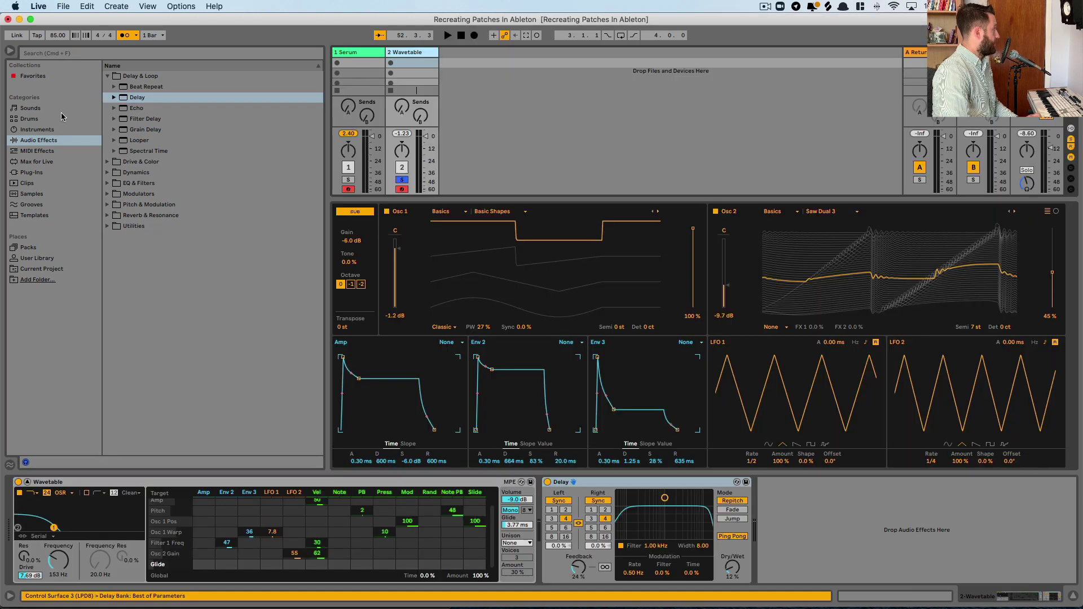
- Add a Compressor from Dynamics after the Delay, show its meter view, turn makeup off, and adjust attack
left_click(108, 76)
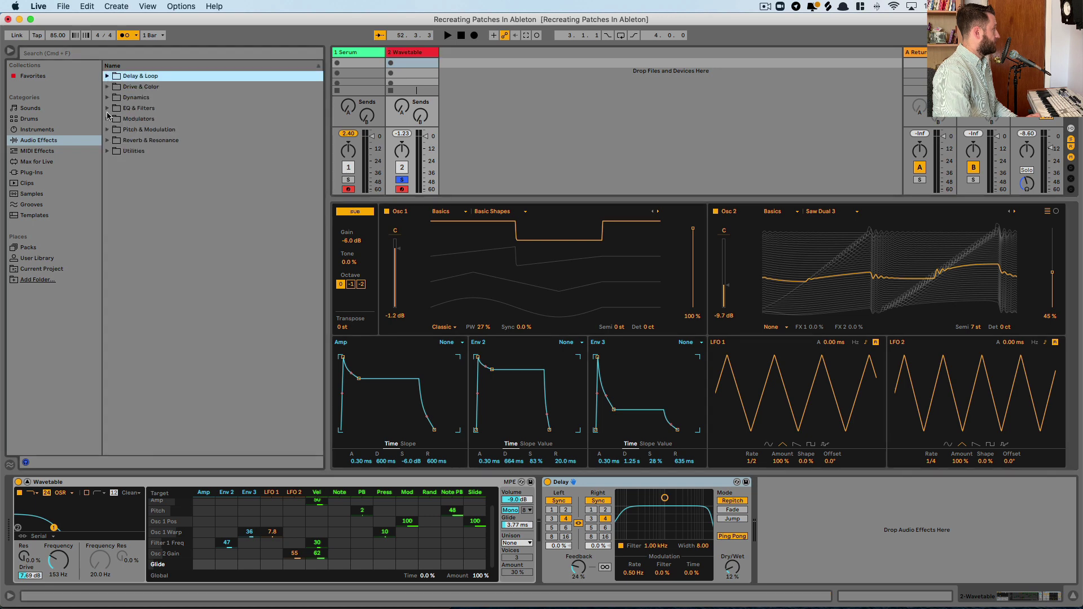
left_click(108, 98)
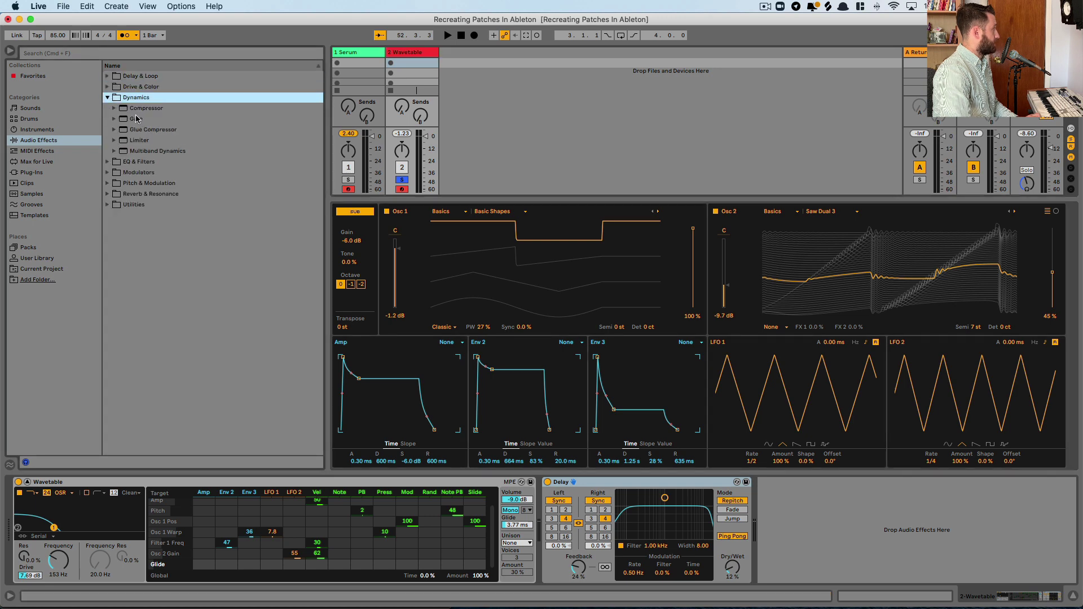
left_click_drag(141, 110, 815, 523)
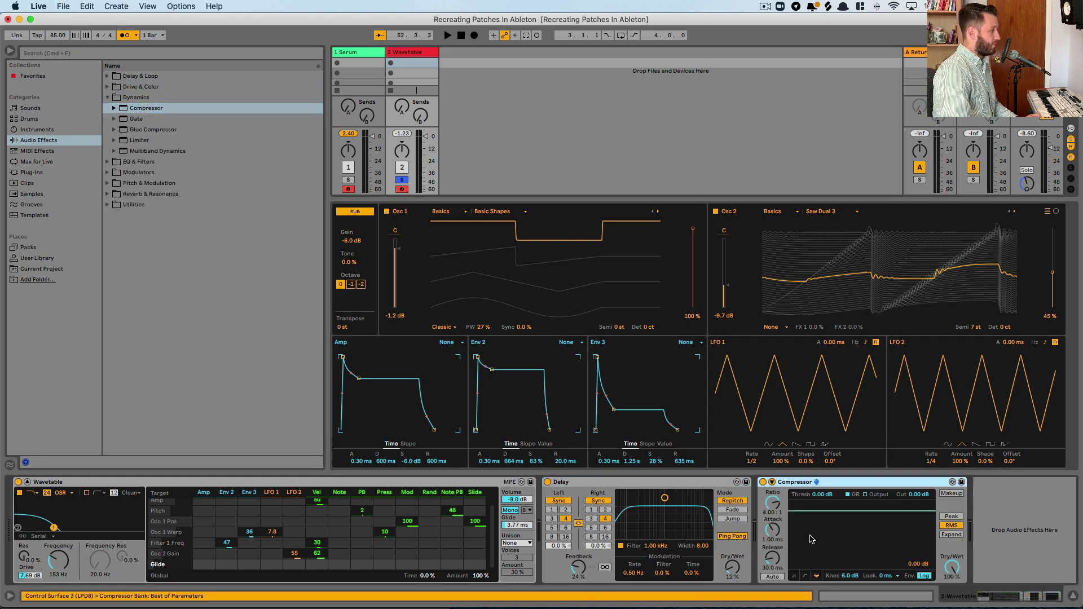
left_click(794, 577)
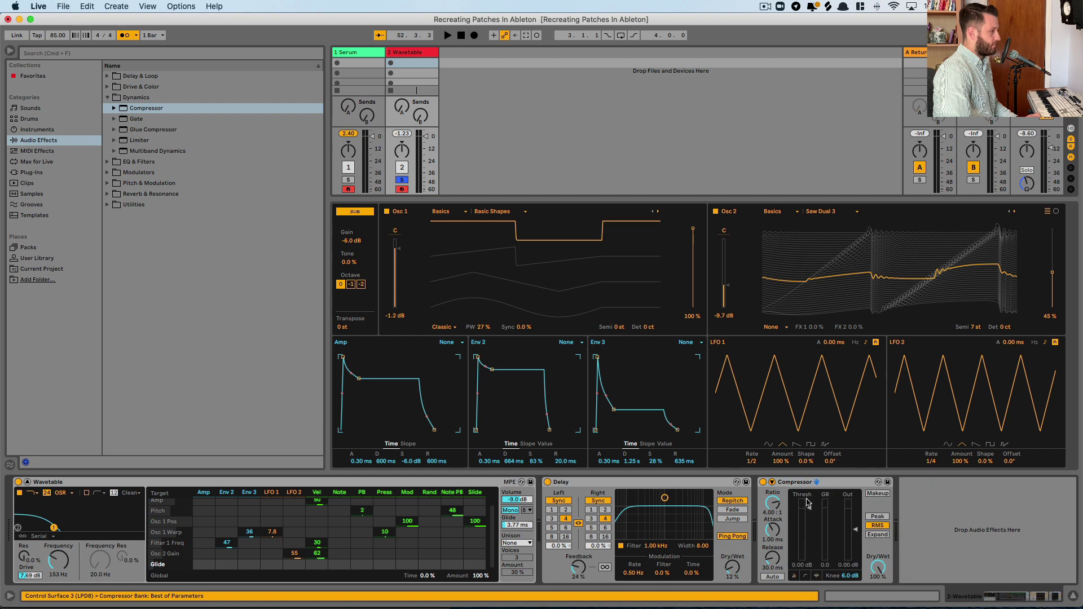
left_click(878, 494)
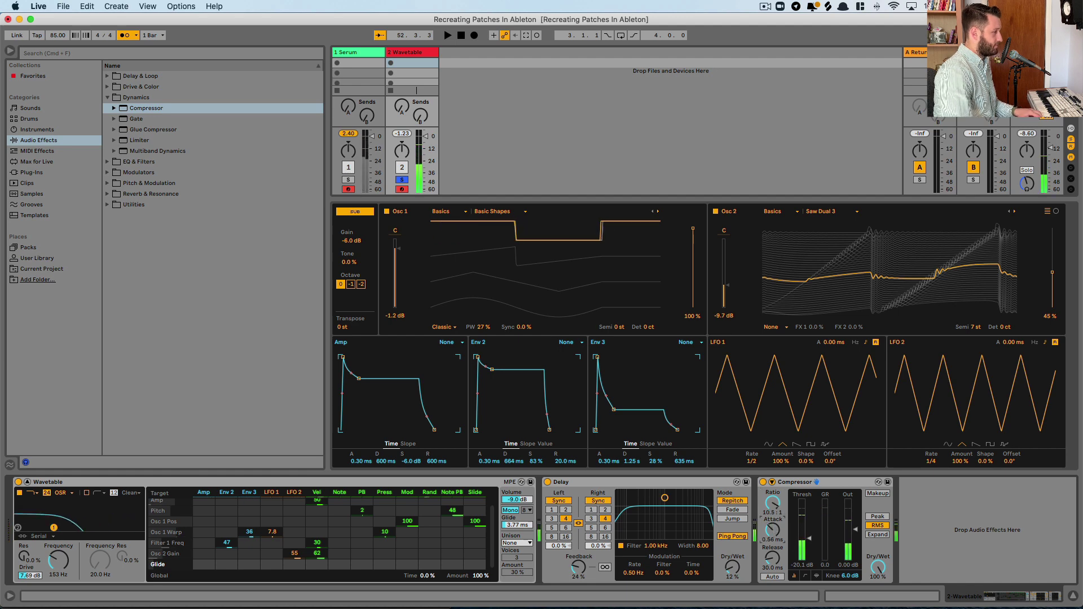
left_click_drag(772, 514, 772, 514)
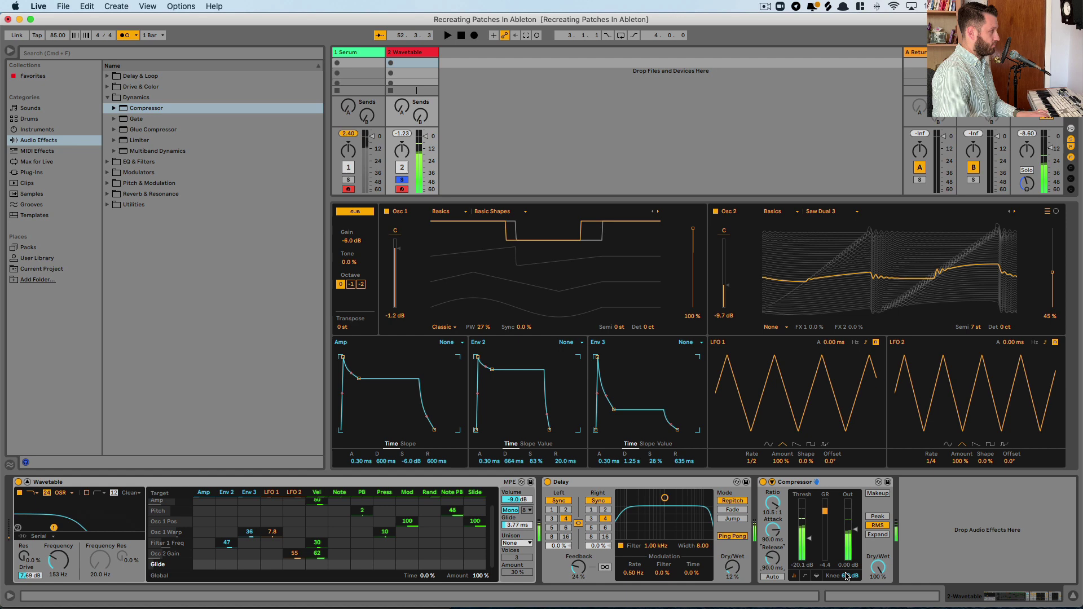
left_click(348, 180)
left_click(346, 179)
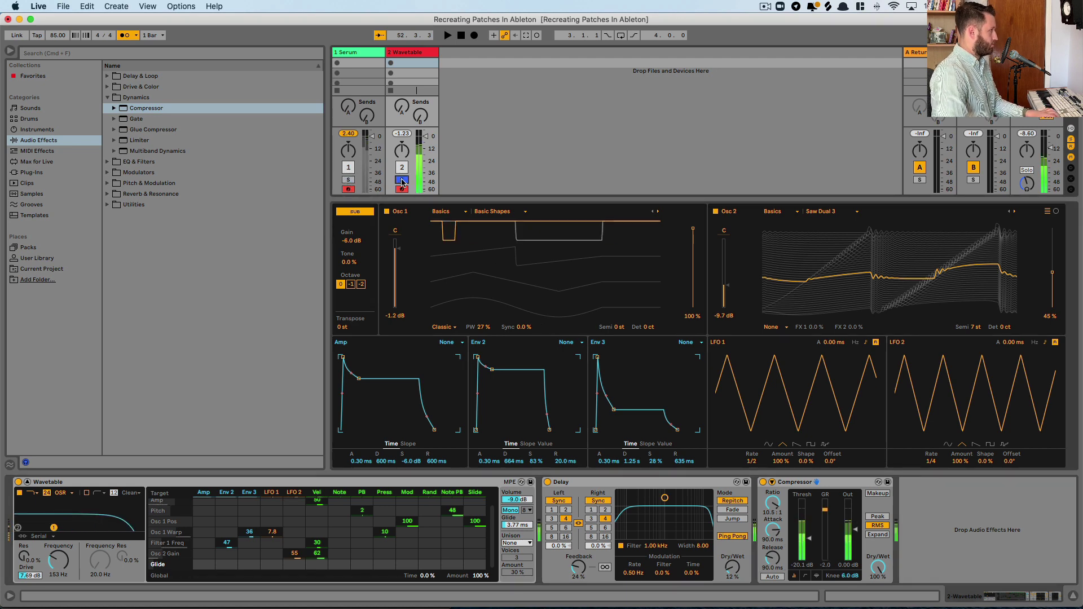
left_click(347, 180)
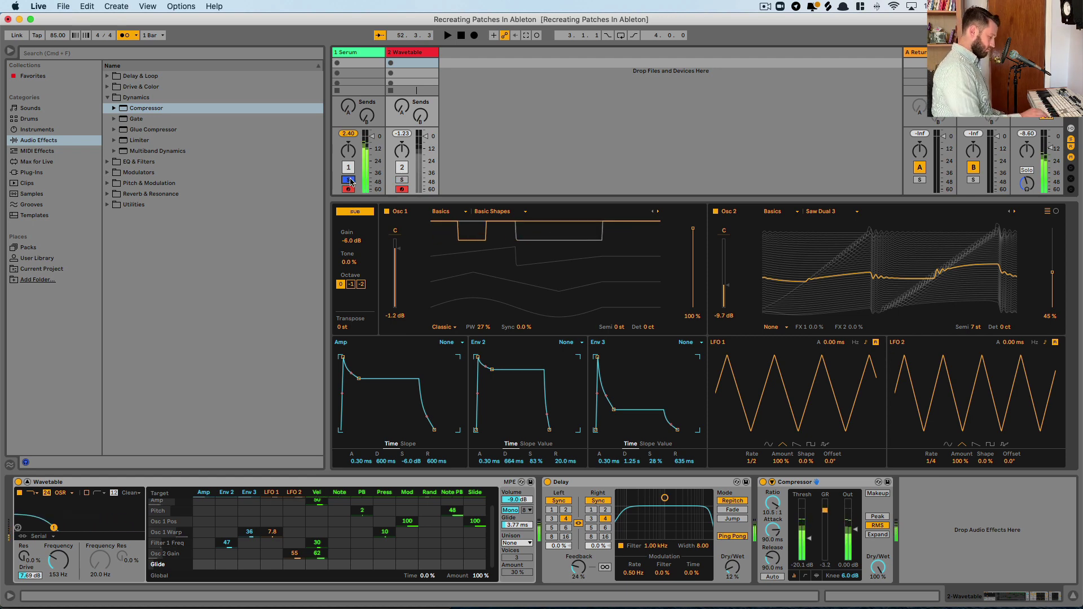
left_click(401, 181)
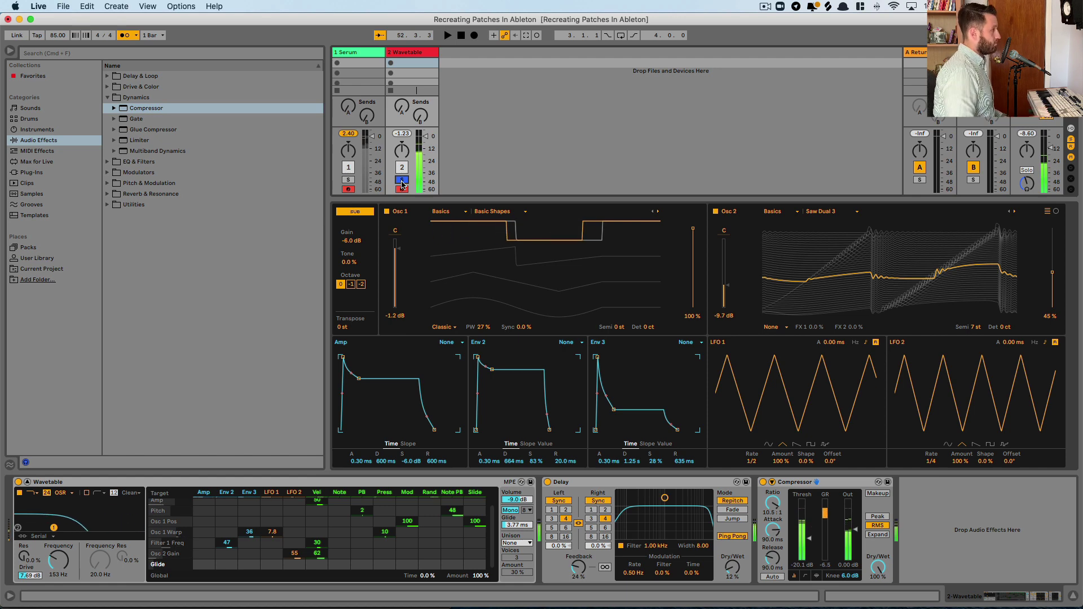
left_click(360, 53)
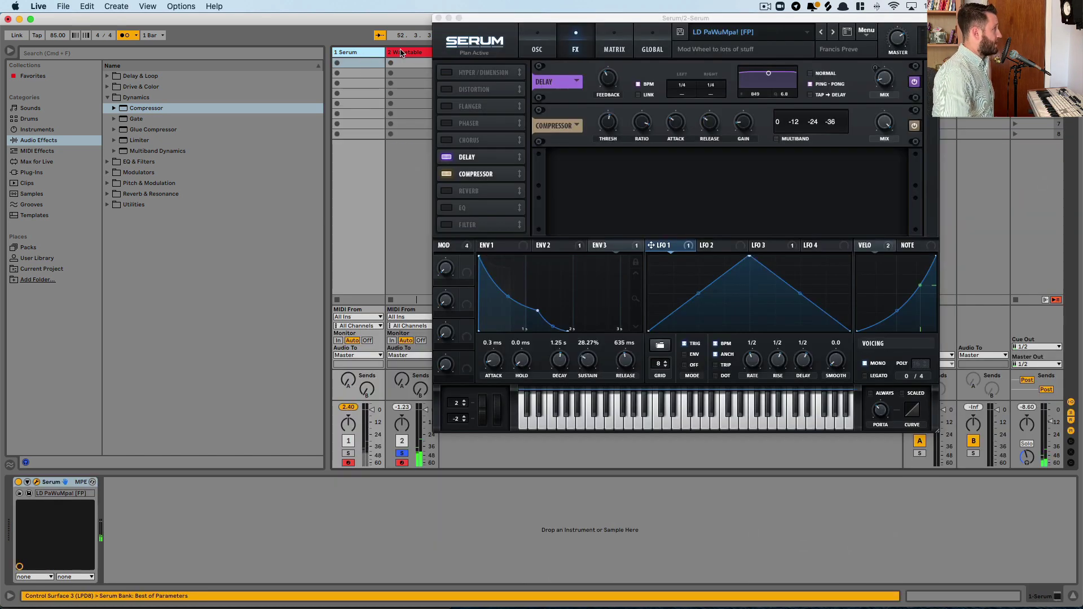
left_click(405, 52)
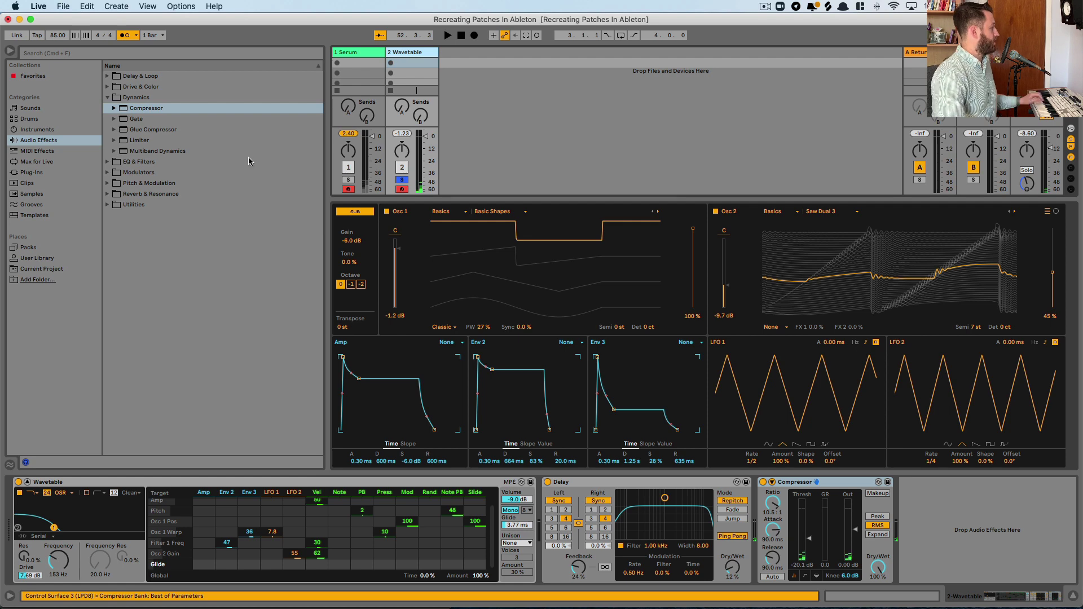
- Group Wavetable, Delay and Compressor into an Instrument Rack with Cmd+G
left_click(182, 483)
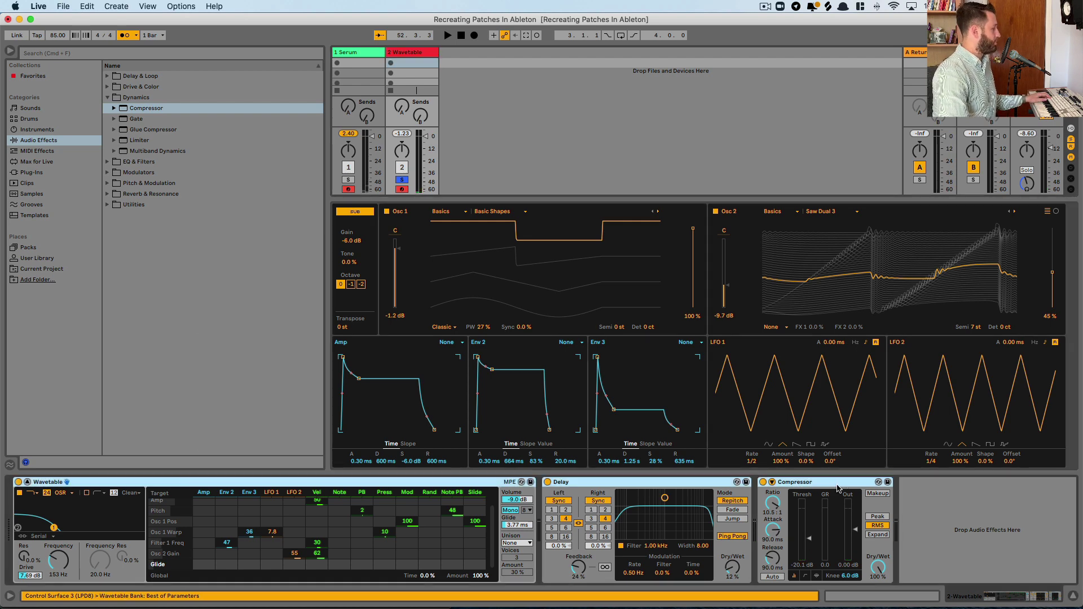
key("super+g")
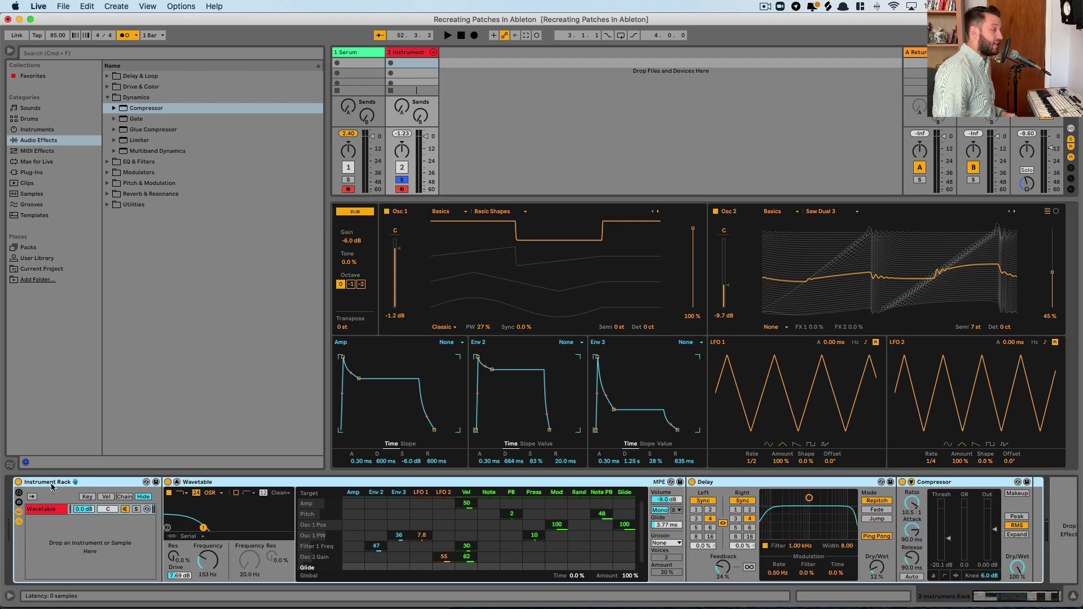